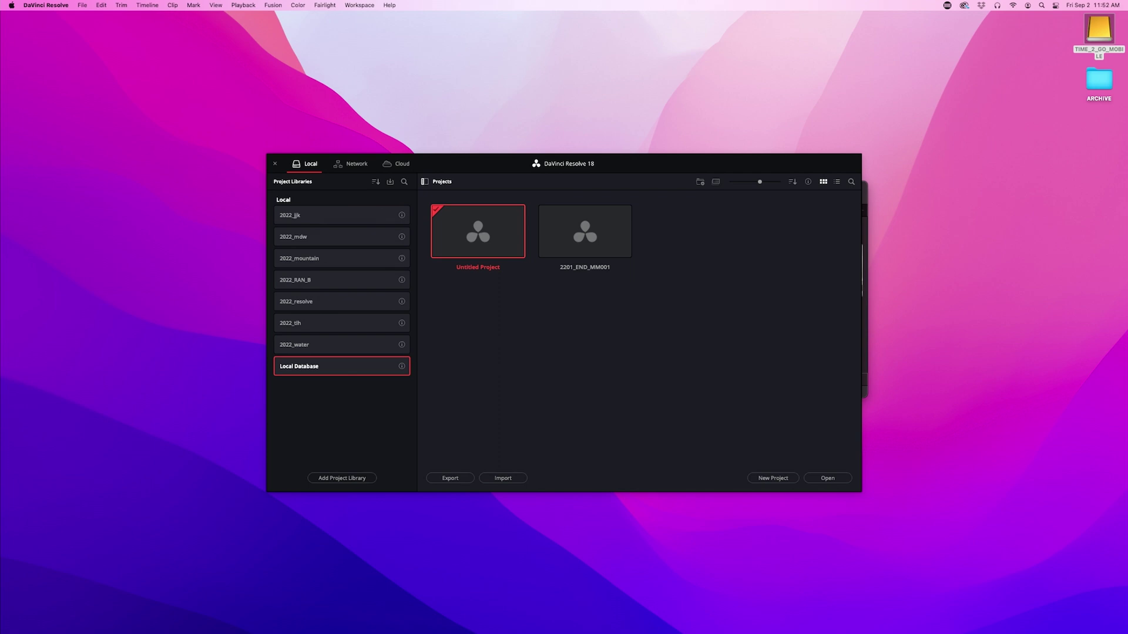
# - Switch to Finder and create a folder named RESOLVE at the top level of the TIME_2_GO_MOBILE drive
pyautogui.press('super+Tab')
pyautogui.press('Left')
pyautogui.press('Left')
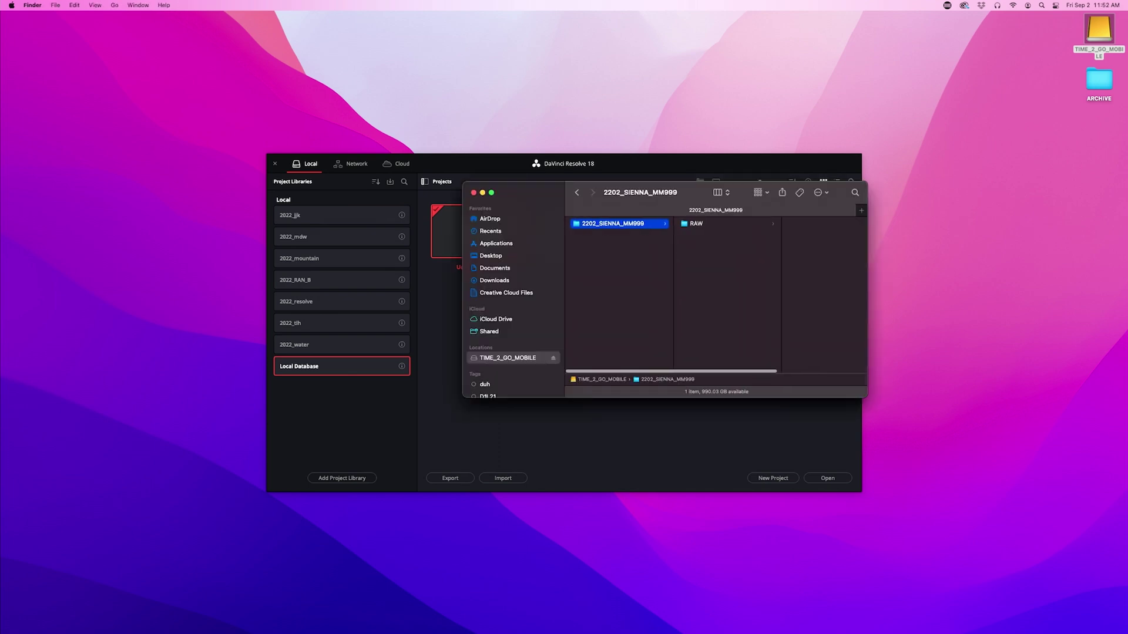
pyautogui.press('shift+super+n')
pyautogui.press('Right')
pyautogui.press('Down')
pyautogui.press('Return')
pyautogui.write('R')
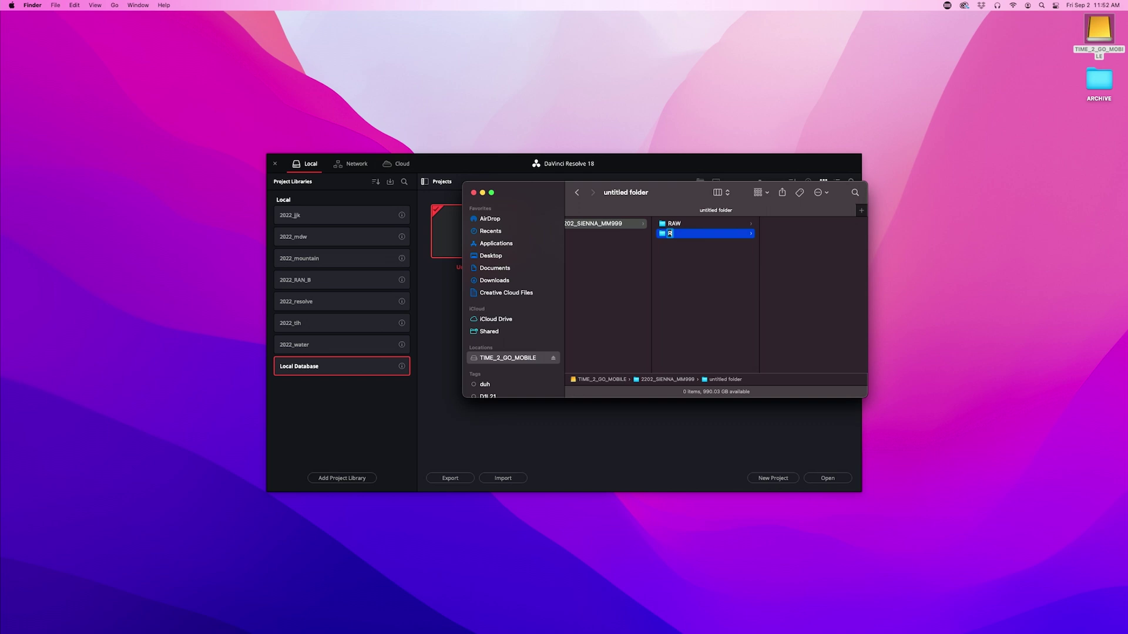
pyautogui.write('ESOLVE')
pyautogui.press('Return')
pyautogui.moveTo(681, 233); pyautogui.dragTo(612, 283)
pyautogui.hscroll(-2, 612, 282)
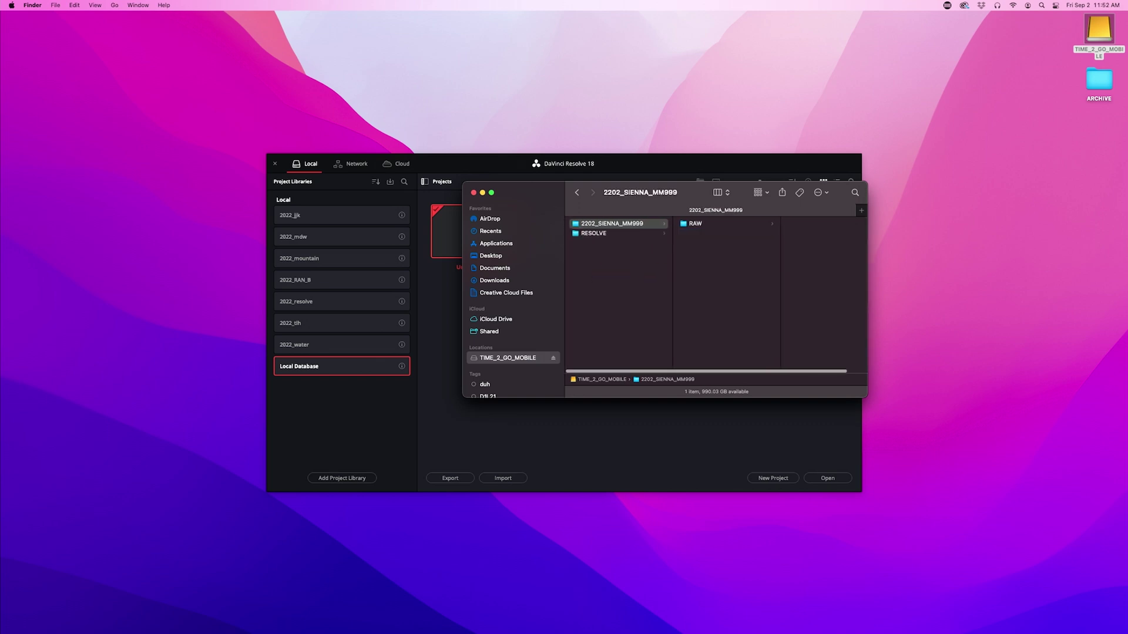
# - Switch to DaVinci Resolve and create a local project library named T2GM in the drive's RESOLVE folder
pyautogui.press('super+Tab')
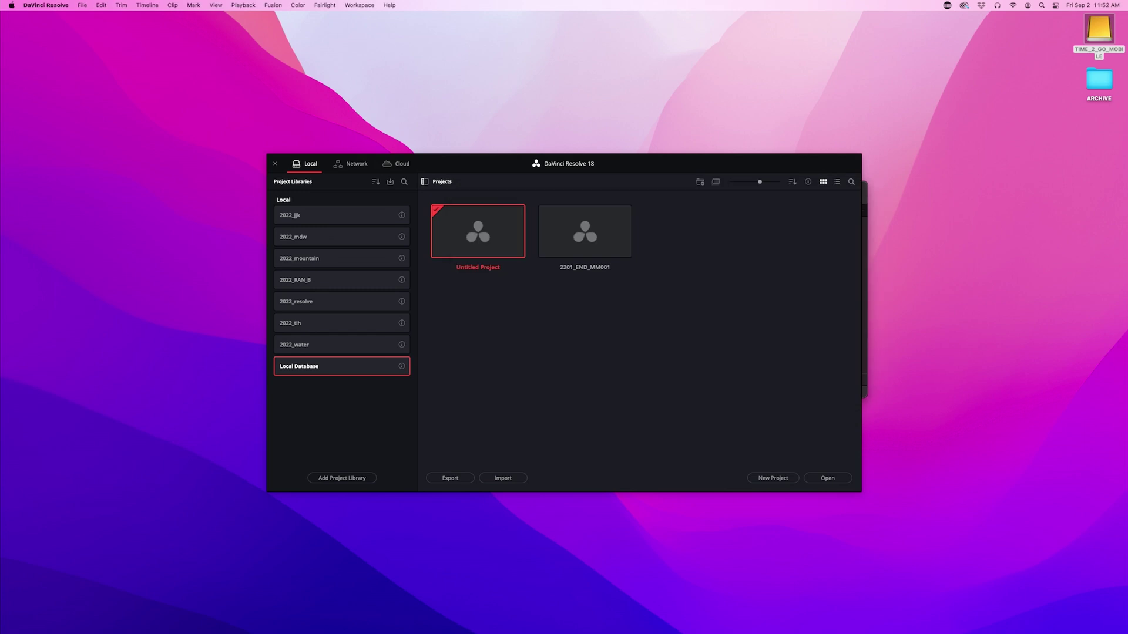
pyautogui.click(342, 478)
pyautogui.press('super+Tab')
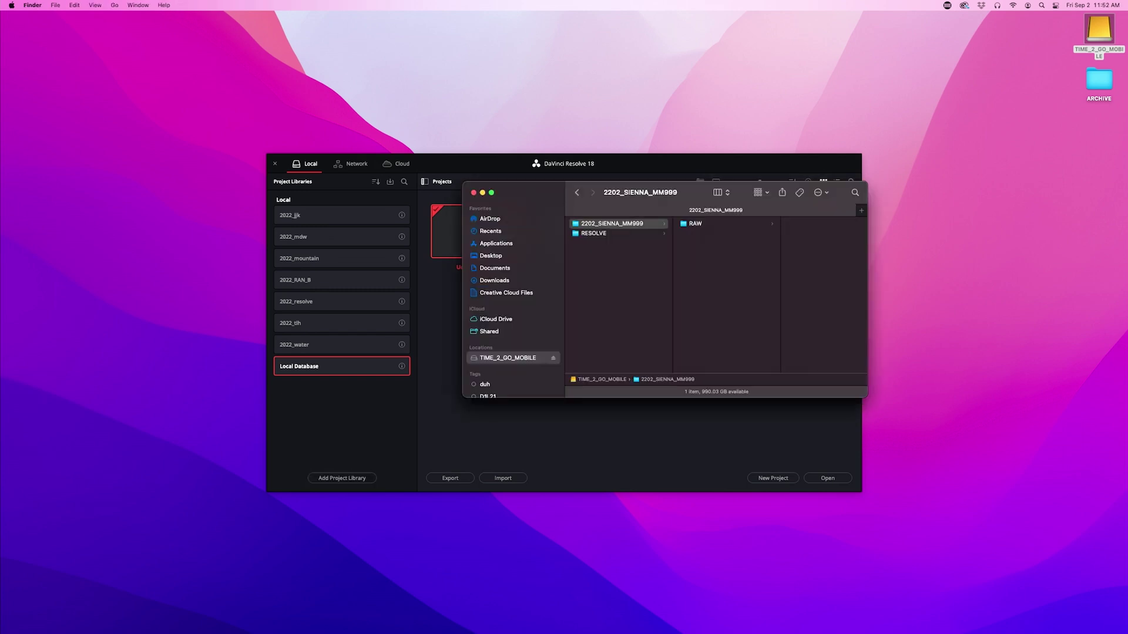
pyautogui.press('super+Tab')
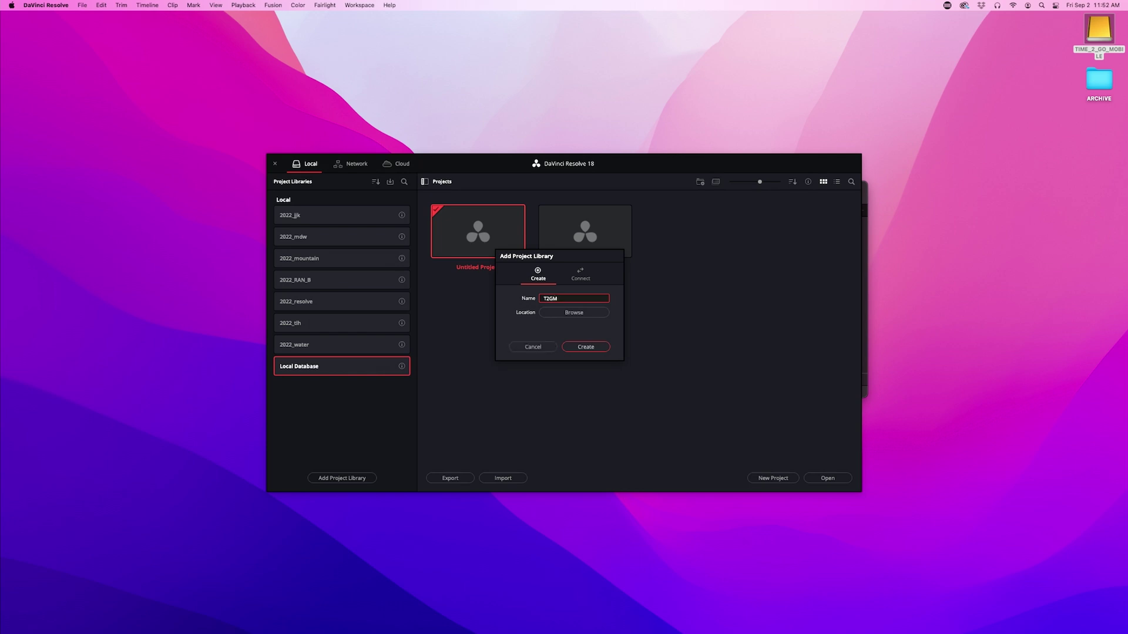
pyautogui.click(573, 312)
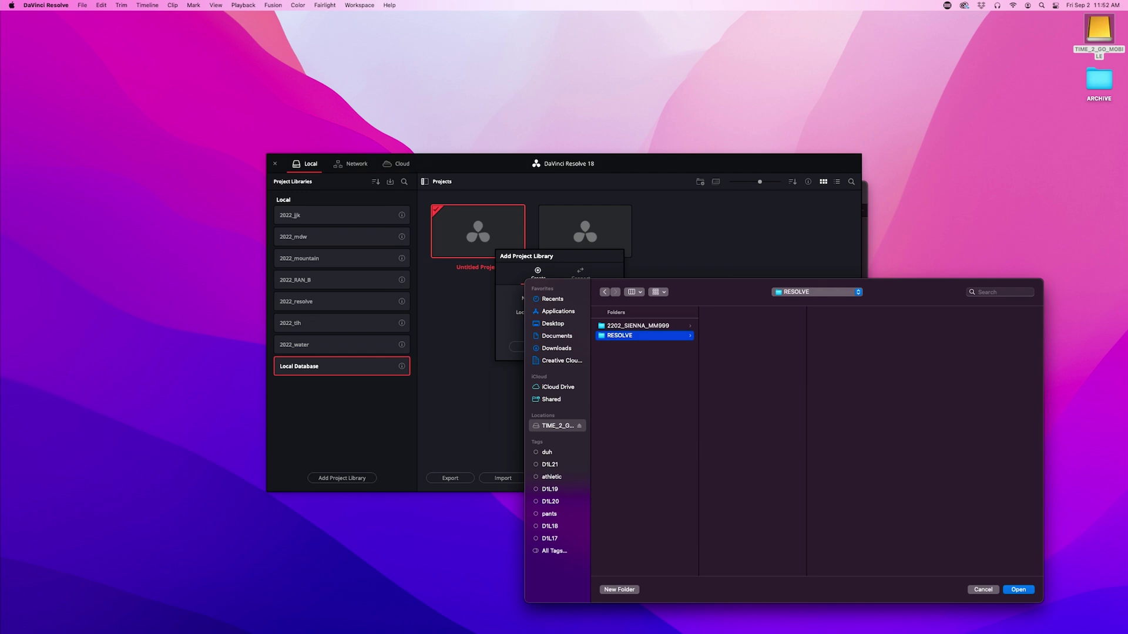
pyautogui.click(644, 388)
pyautogui.click(620, 336)
pyautogui.press('Return')
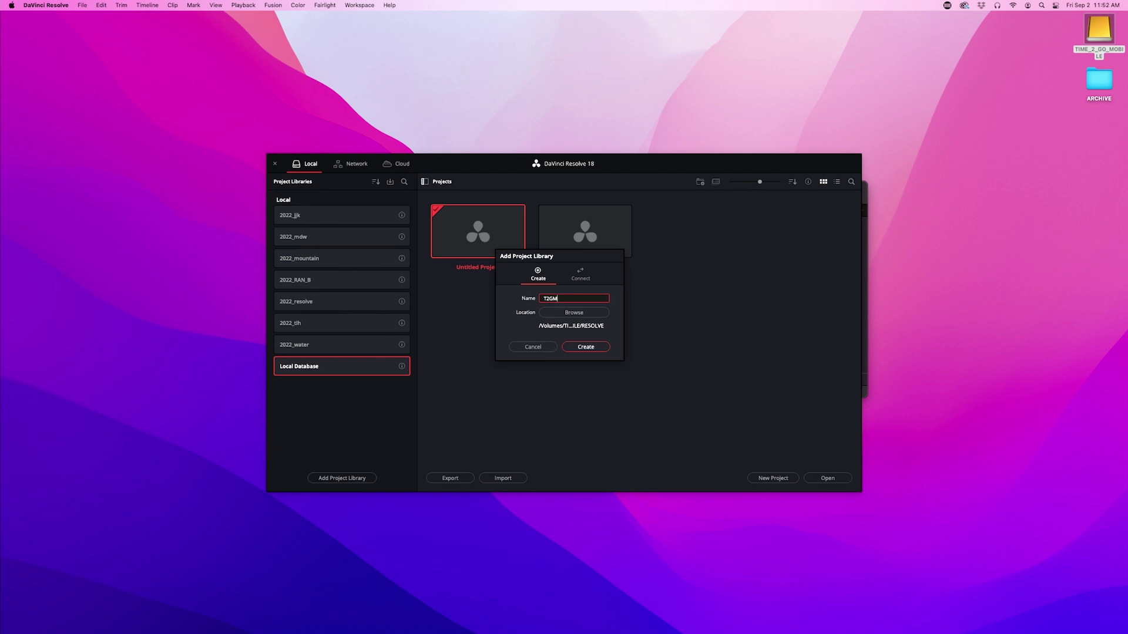
pyautogui.write('T2GM')
pyautogui.press('Return')
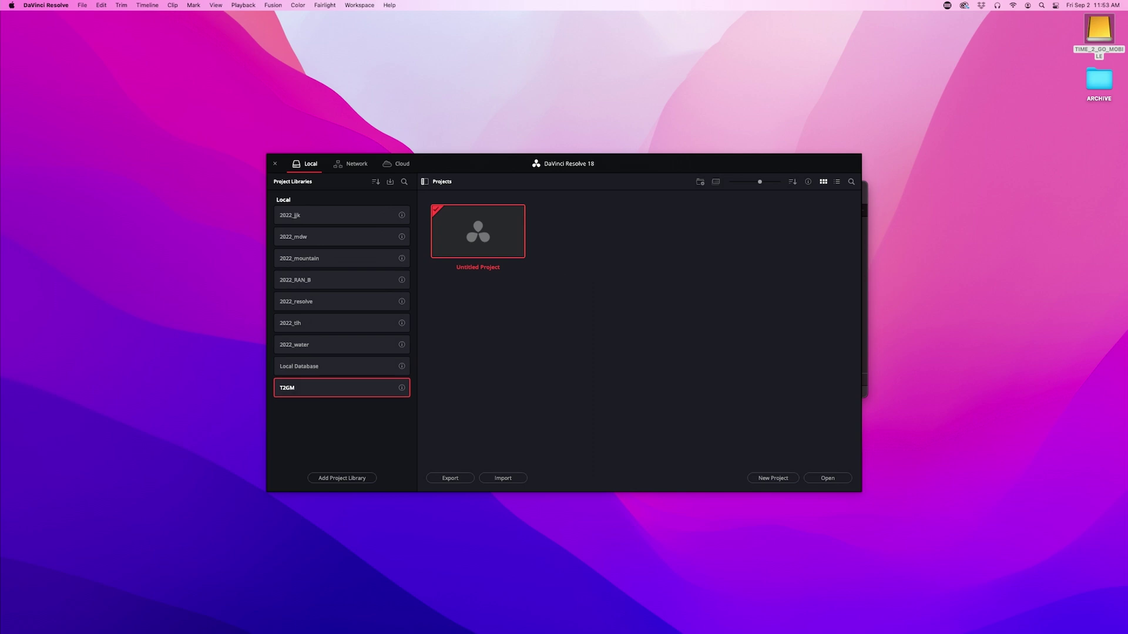
# - Create a project in the T2GM library named 2202_SIENNA_MM999, copying the name from the matching Finder folder
pyautogui.rightClick(594, 297)
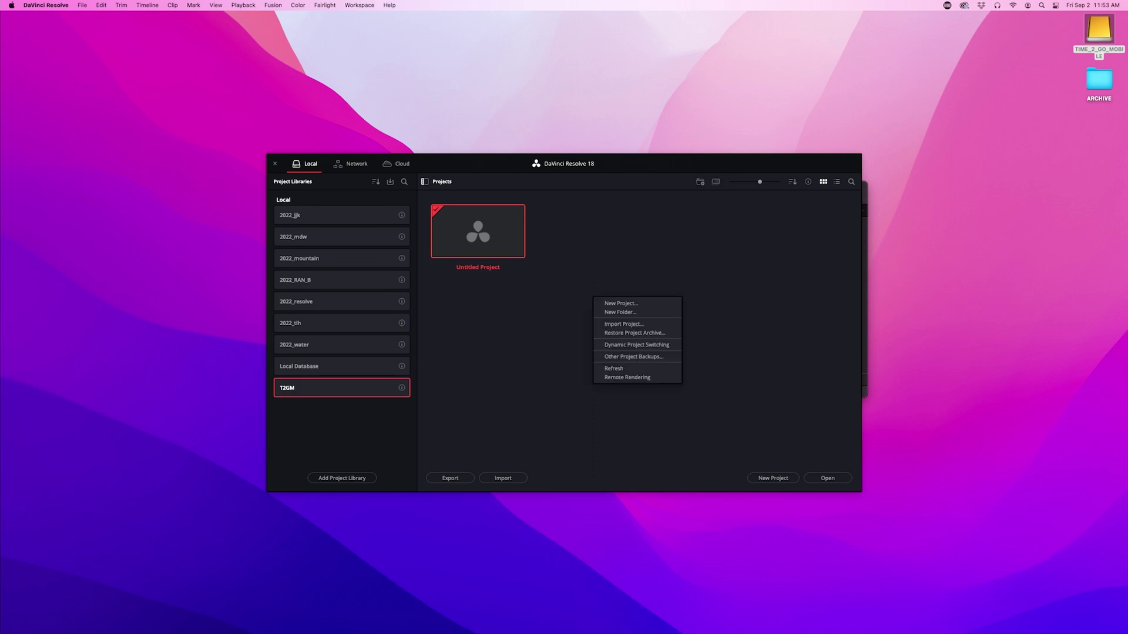
pyautogui.click(621, 304)
pyautogui.press('super+Tab')
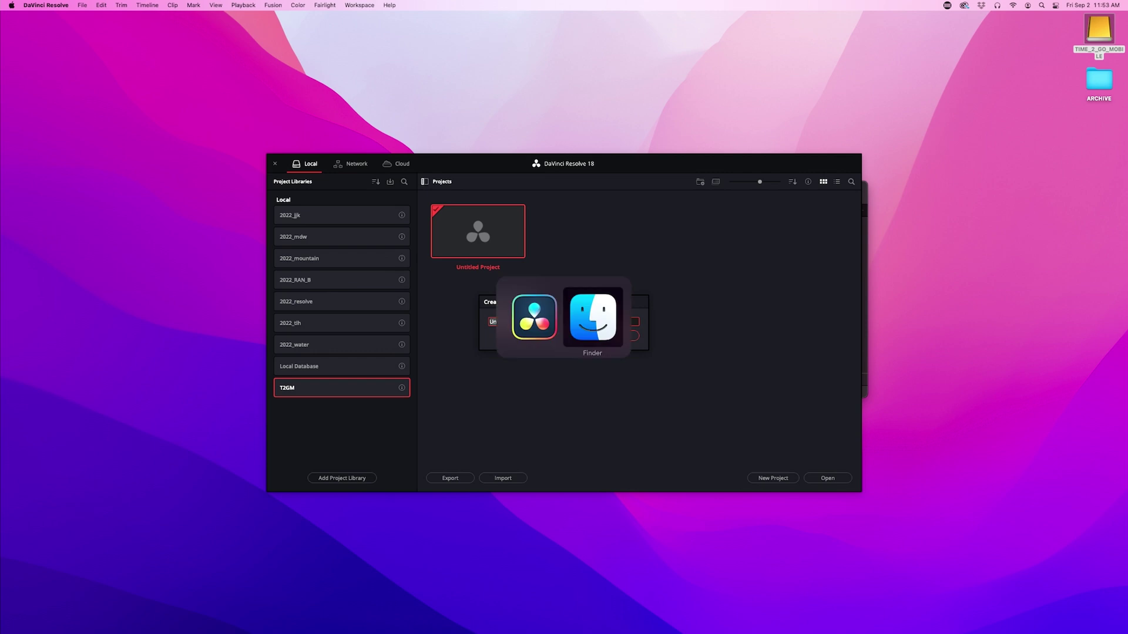
pyautogui.press('Return')
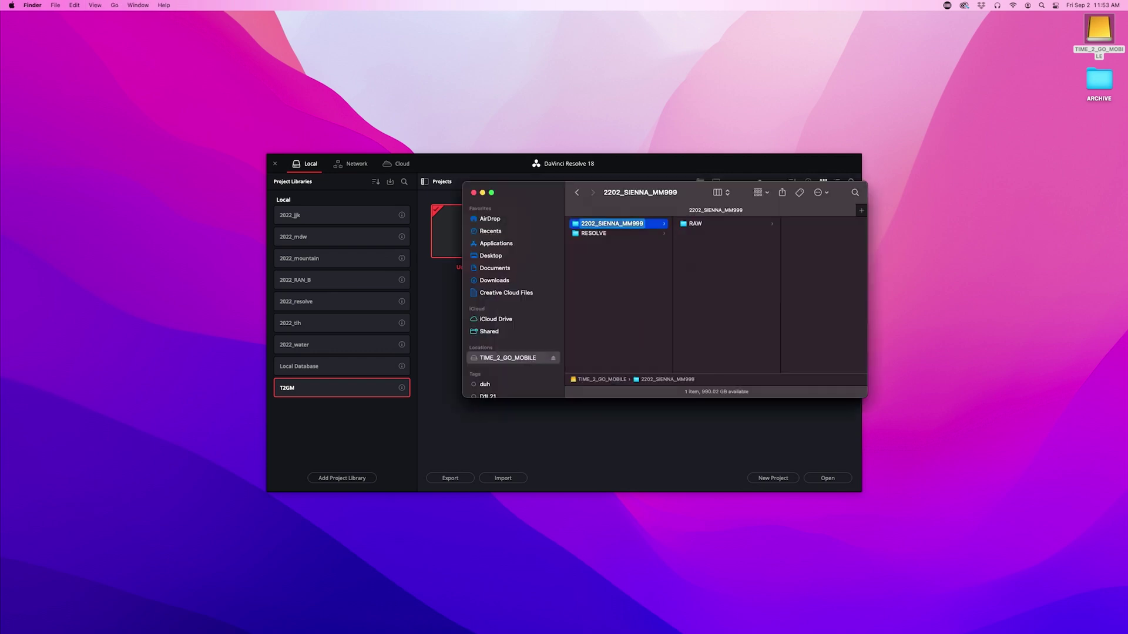
pyautogui.press('super+c')
pyautogui.press('super+Tab')
pyautogui.press('super+v')
pyautogui.press('Return')
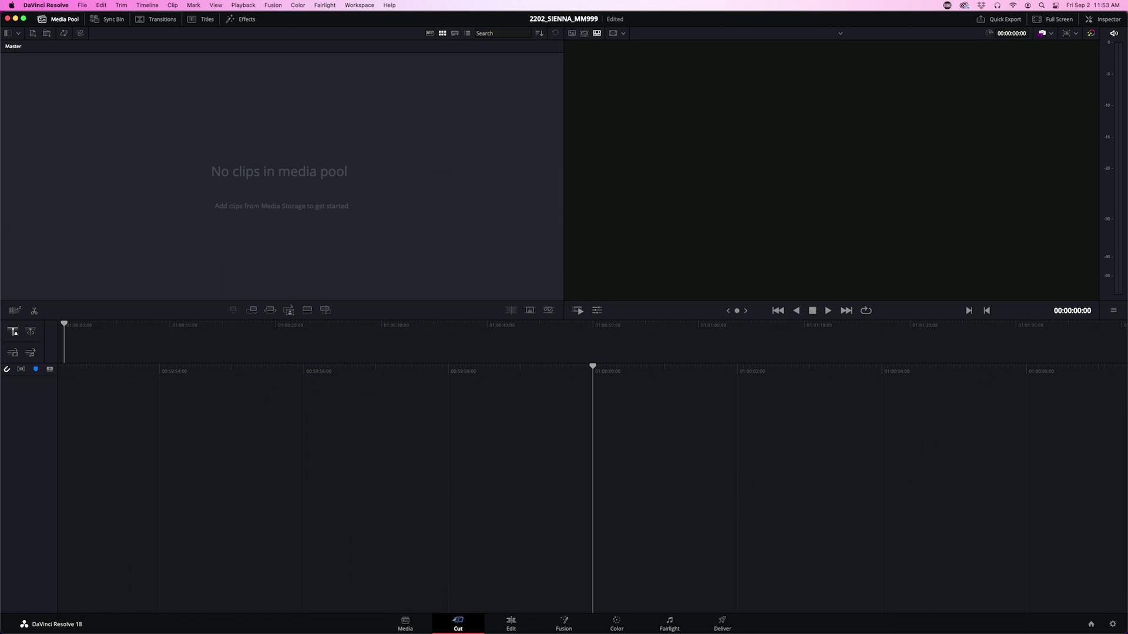
# - Show the RAW folder inside 2202_SIENNA_MM999 in Finder, with the project's Edit page open behind it
pyautogui.press('super+Tab')
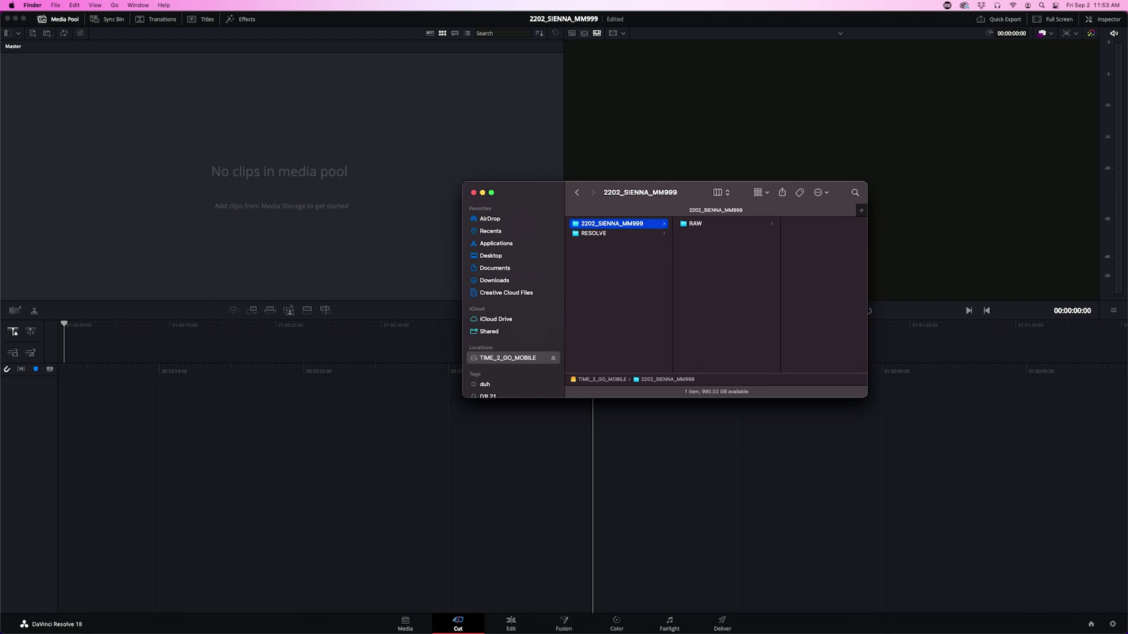
pyautogui.click(593, 234)
pyautogui.click(612, 224)
pyautogui.click(695, 224)
pyautogui.press('super+Tab')
pyautogui.press('super+Tab')
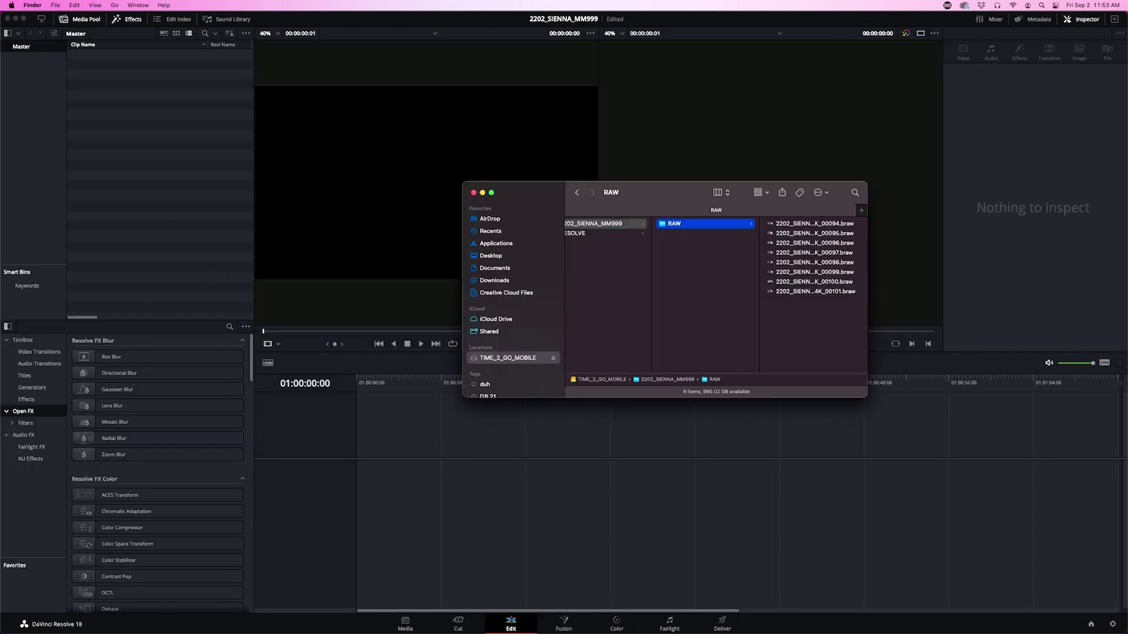
# - Import the RAW folder from Finder into the media pool as its own bin under Master
pyautogui.moveTo(673, 223); pyautogui.dragTo(124, 118)
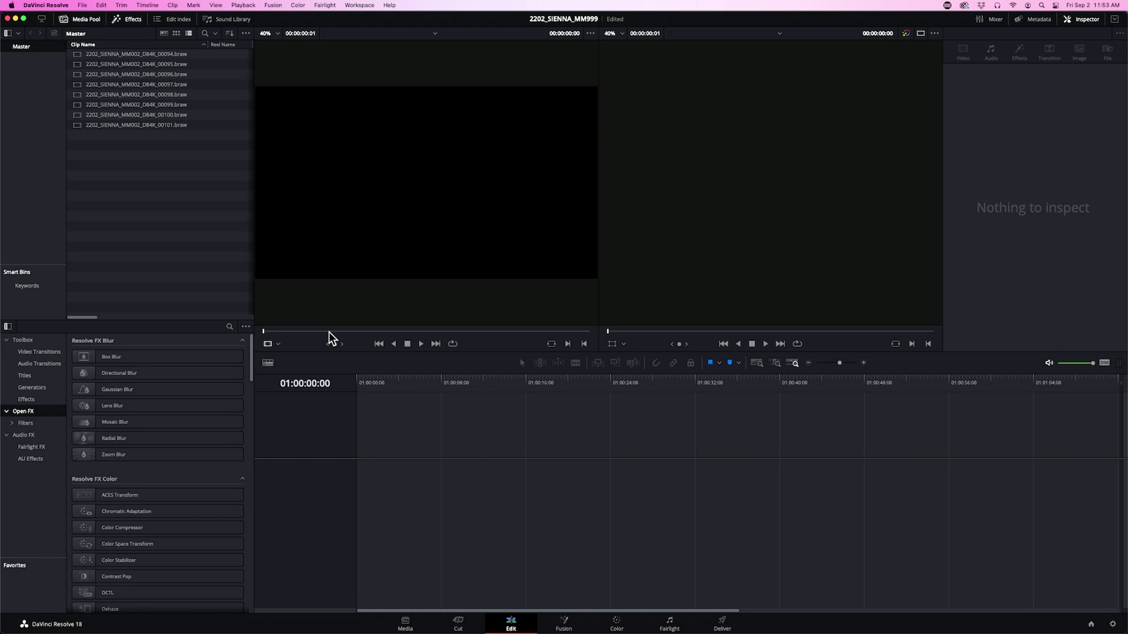
pyautogui.press('super+z')
pyautogui.press('super+Tab')
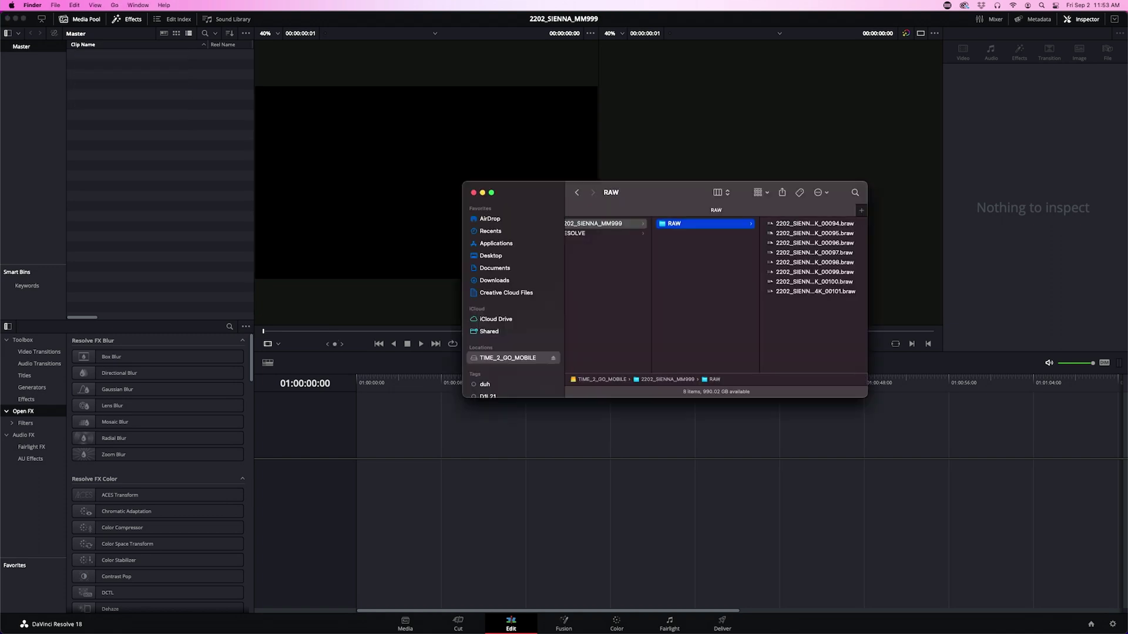
pyautogui.moveTo(675, 224); pyautogui.dragTo(91, 297)
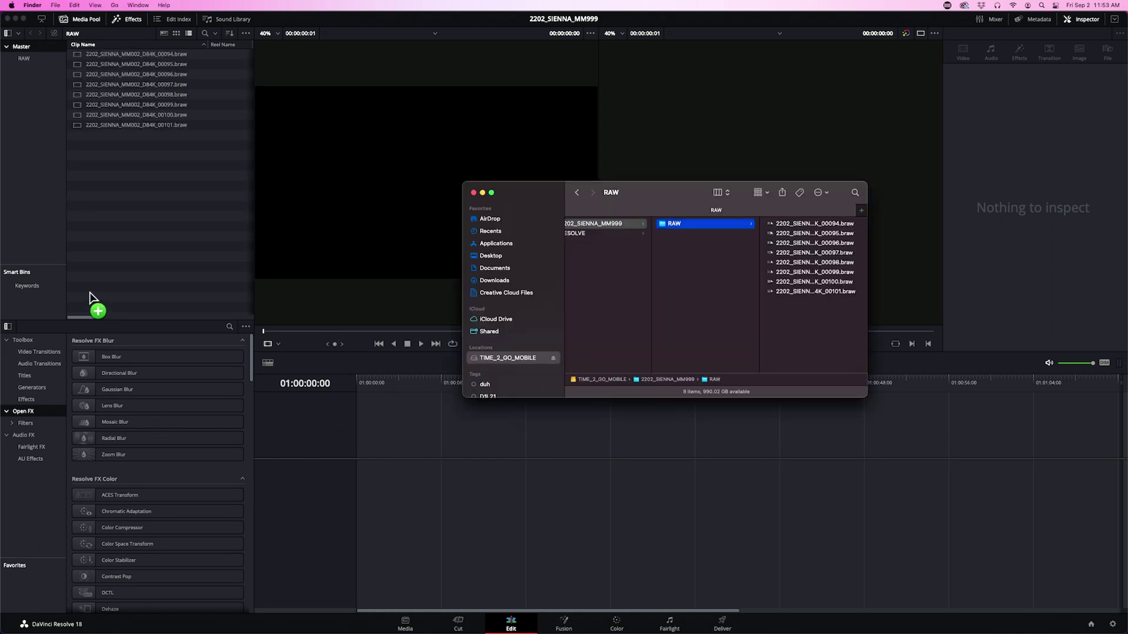
pyautogui.click(93, 195)
pyautogui.click(23, 47)
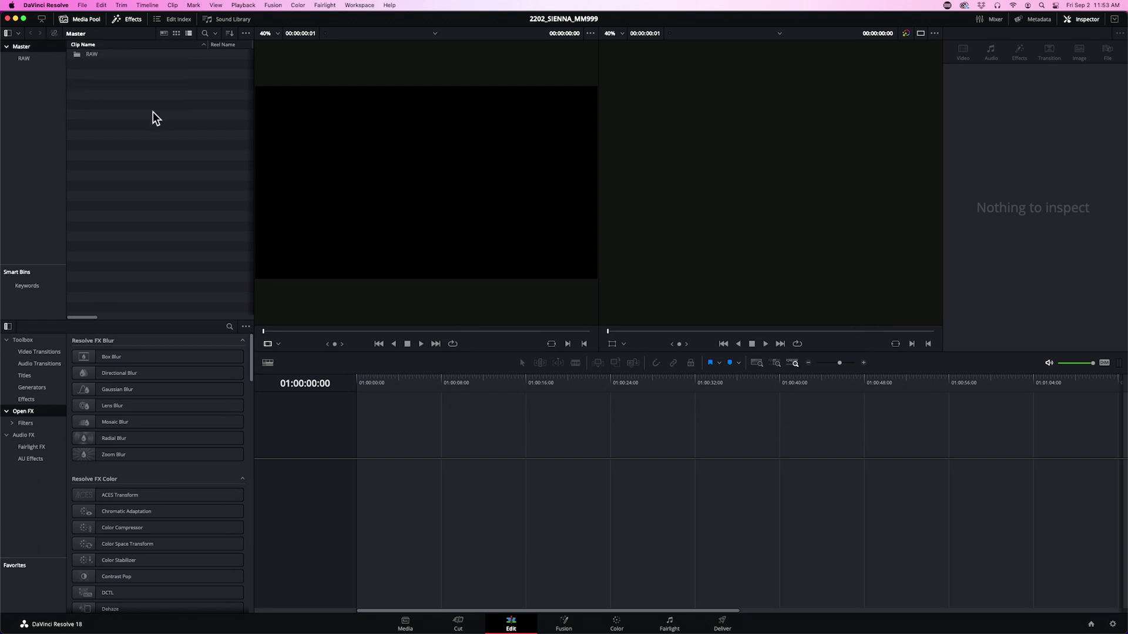
# - Create a timeline named 2202_SIENNA_MM999_A from clip 2202_SIENNA_MM002_D84K_00094.braw in the RAW bin
pyautogui.click(90, 54)
pyautogui.click(34, 57)
pyautogui.rightClick(101, 55)
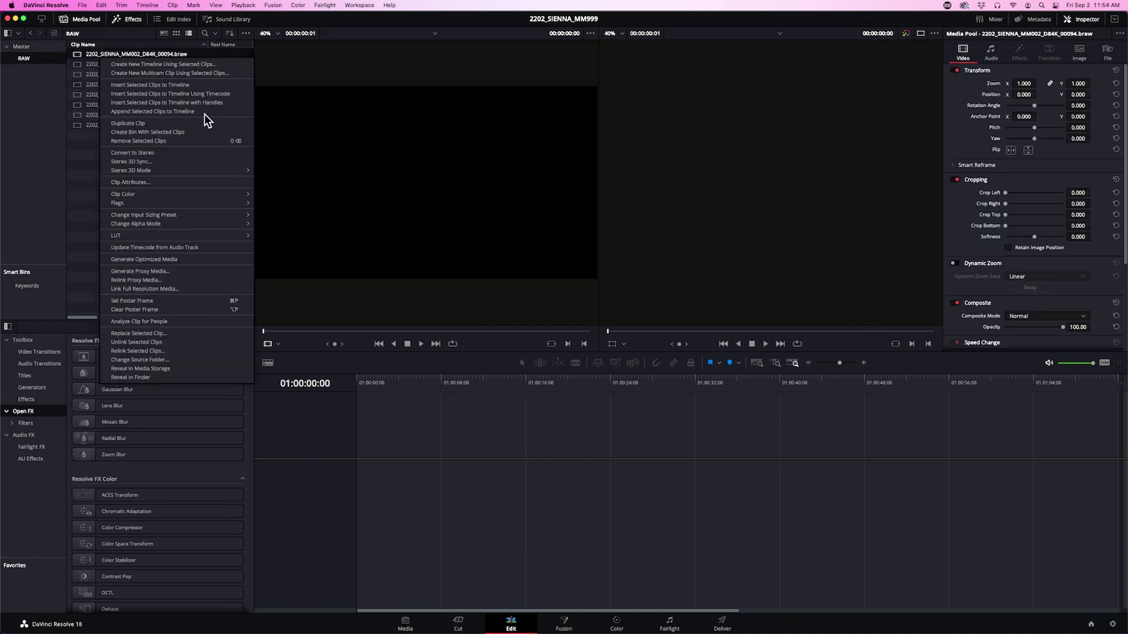
pyautogui.click(200, 64)
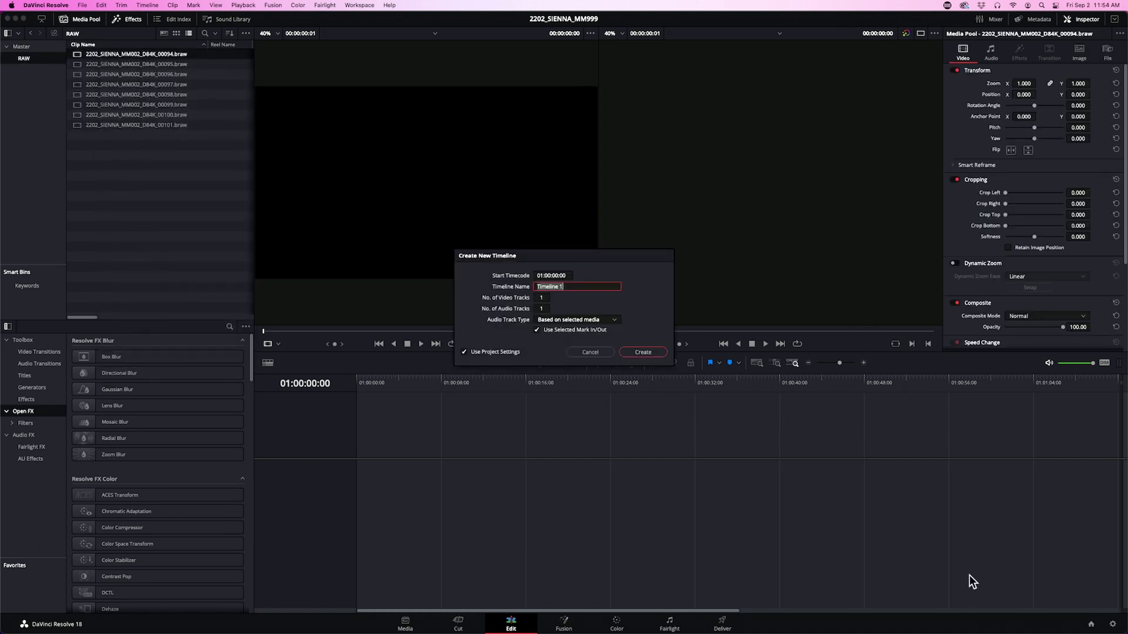
pyautogui.press('super+v')
pyautogui.press('Return')
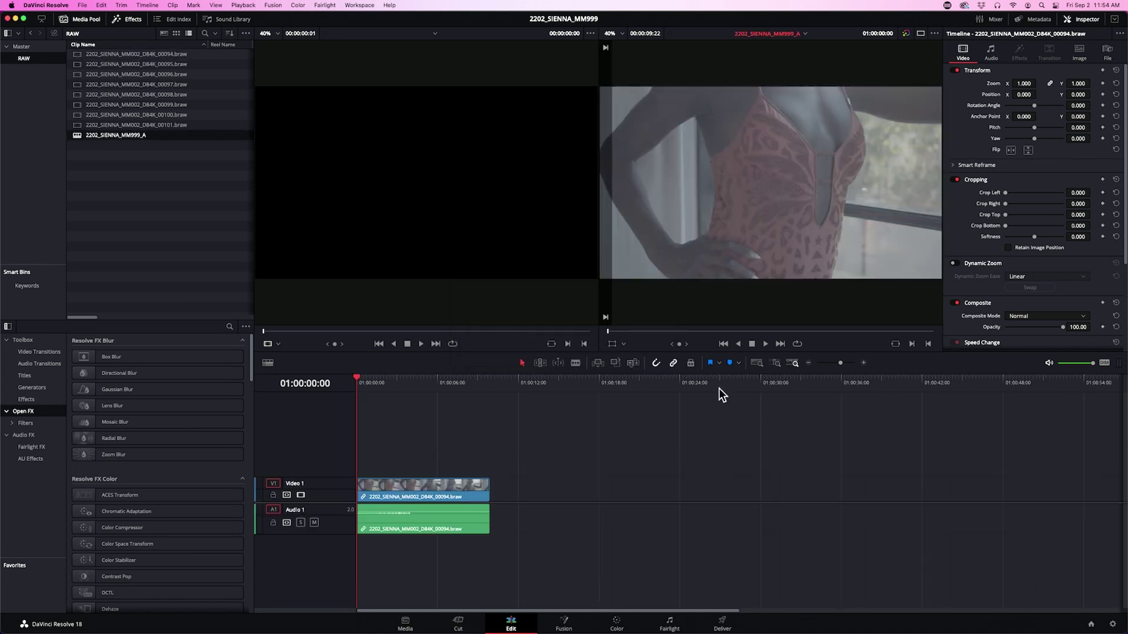
# - Stop timeline 2202_SIENNA_MM999_A from using the project settings and choose a higher timeline resolution for it
pyautogui.rightClick(229, 276)
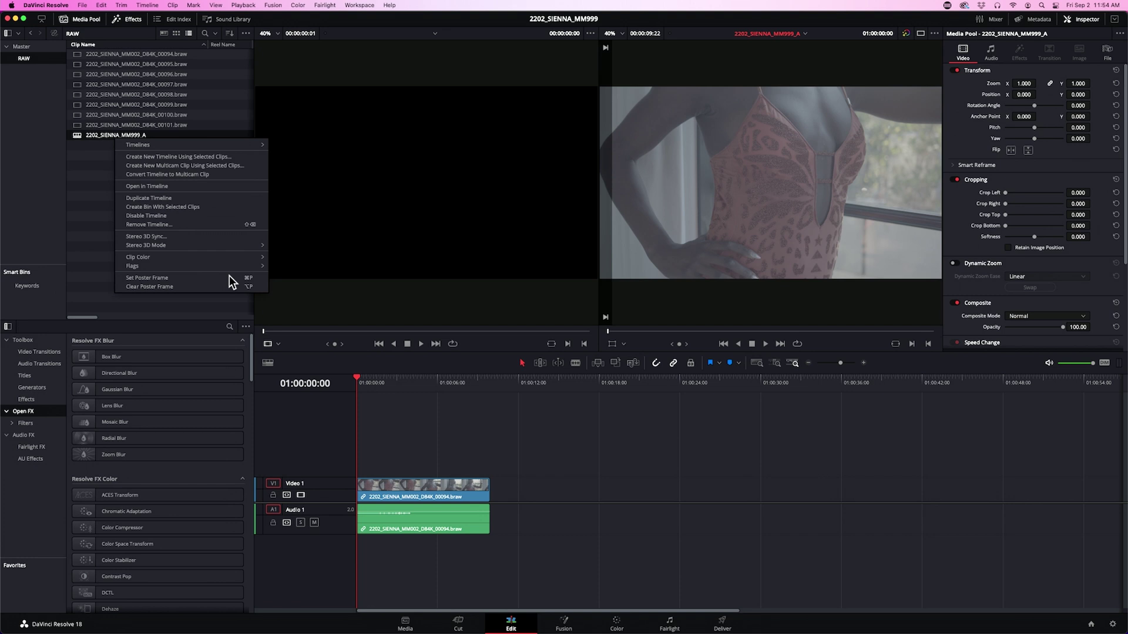
pyautogui.click(288, 145)
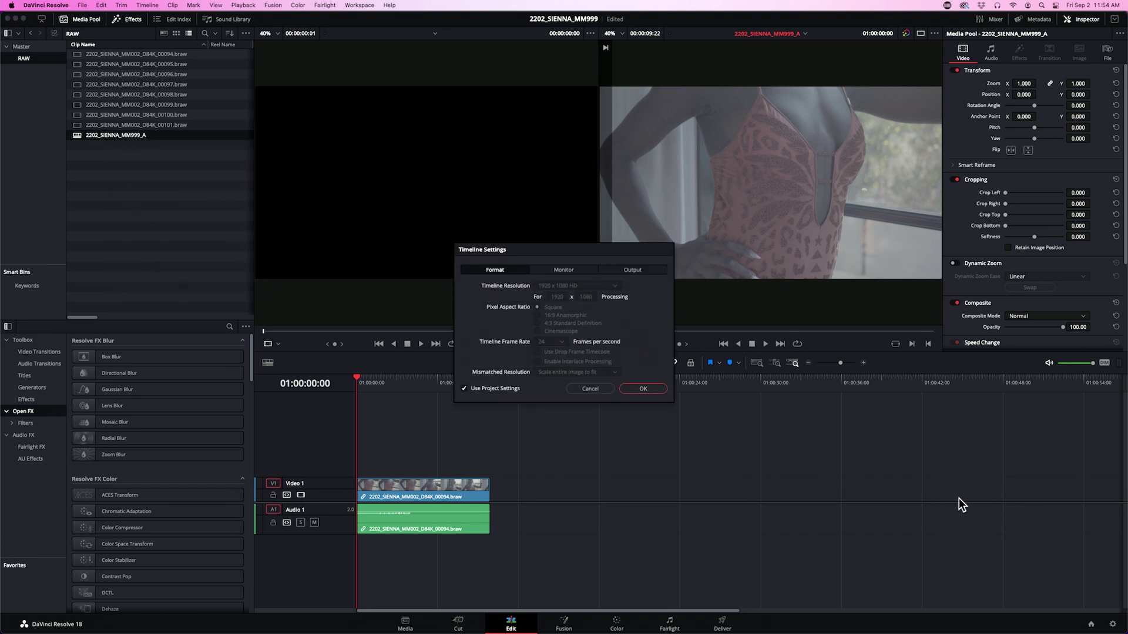
pyautogui.click(464, 388)
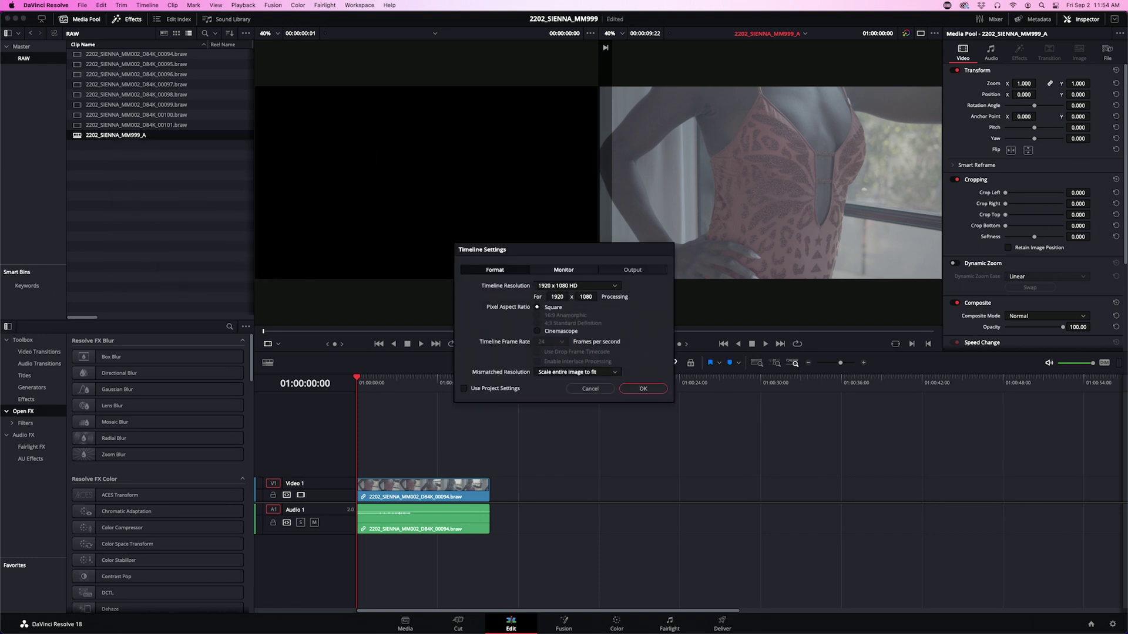
pyautogui.click(577, 286)
pyautogui.scroll(-5, 576, 338)
pyautogui.press('Return')
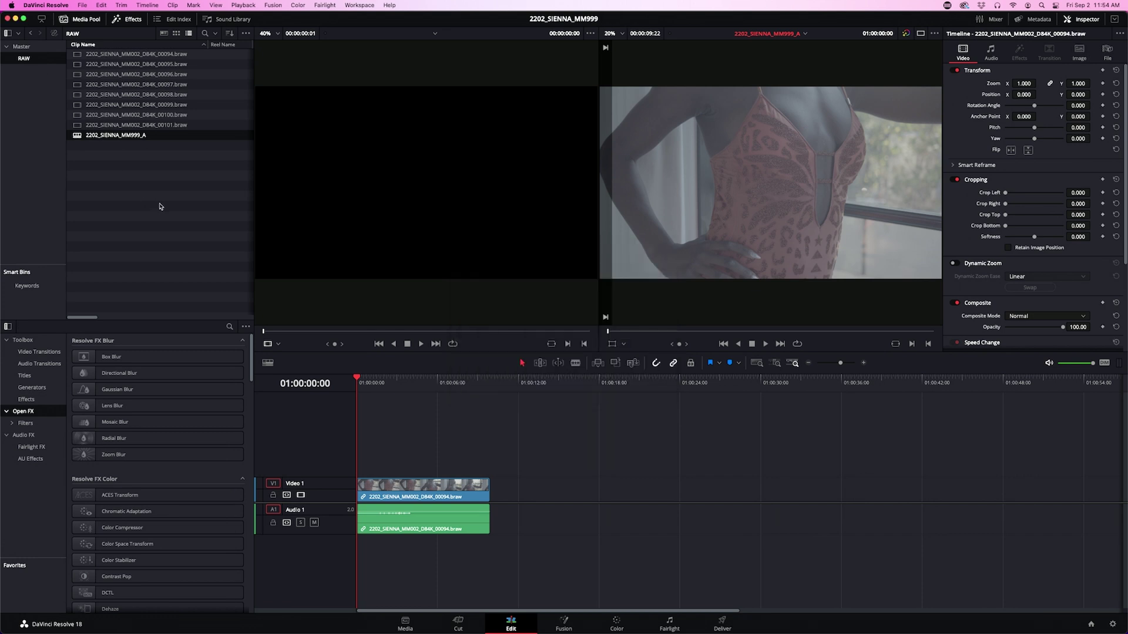
# - Preview clip 2202_SIENNA_MM002_D84K_00098.braw by scrubbing through it, and move the timeline playhead to 01:00:03:08
pyautogui.click(136, 95)
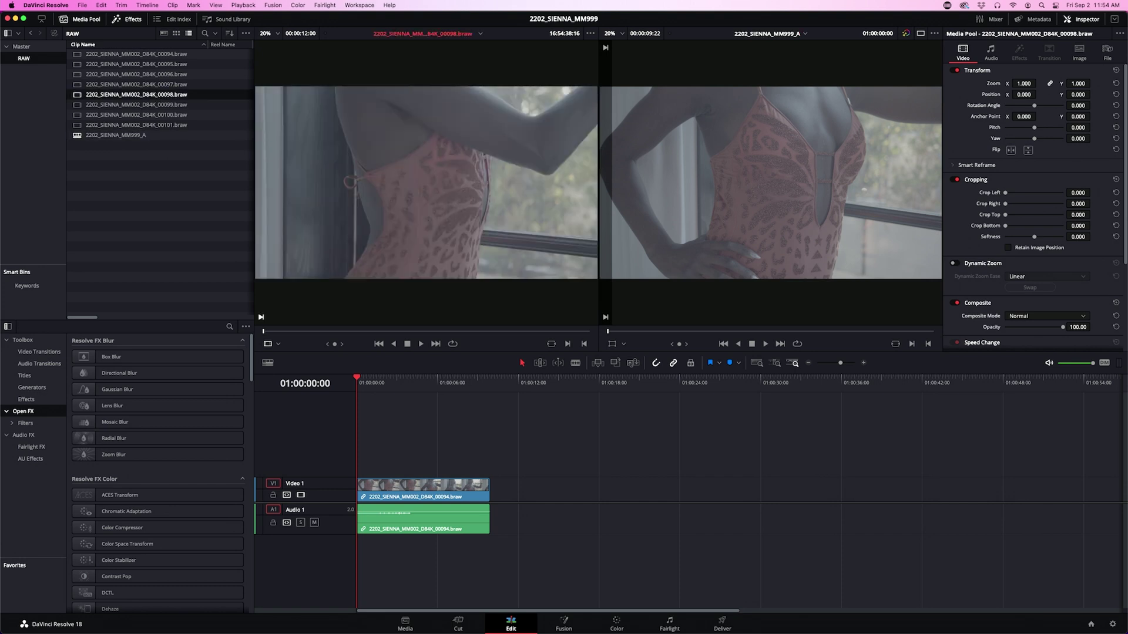
pyautogui.moveTo(263, 331); pyautogui.dragTo(453, 331)
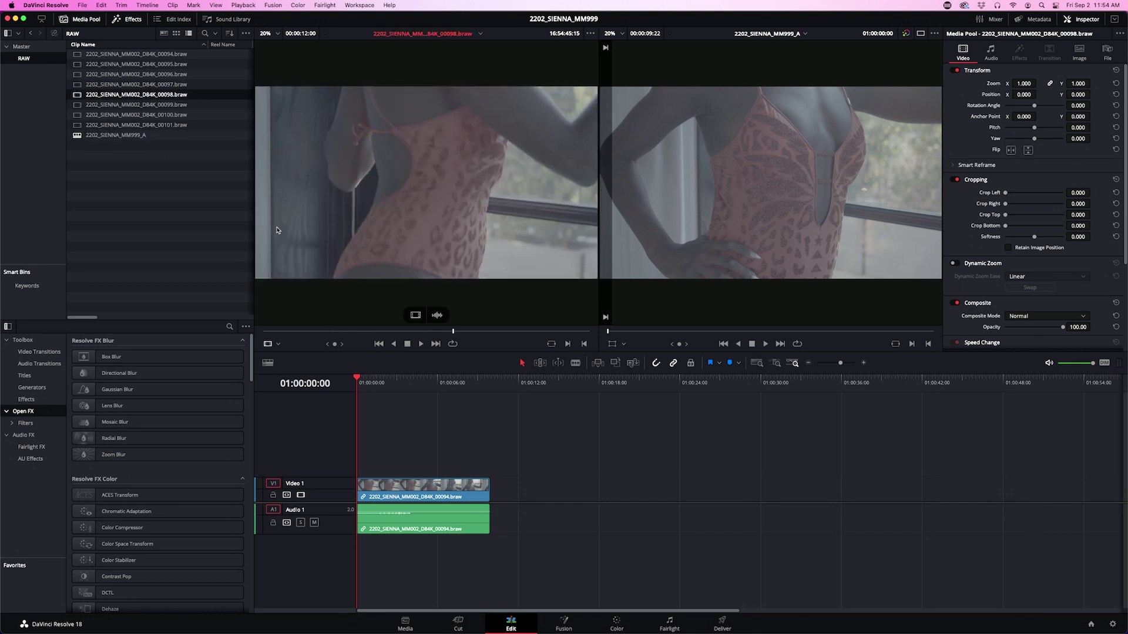
pyautogui.click(157, 233)
pyautogui.moveTo(357, 378); pyautogui.dragTo(401, 378)
# - In the project's Camera RAW settings, set the RAW profile to Blackmagic RAW and decode using Project
pyautogui.click(82, 5)
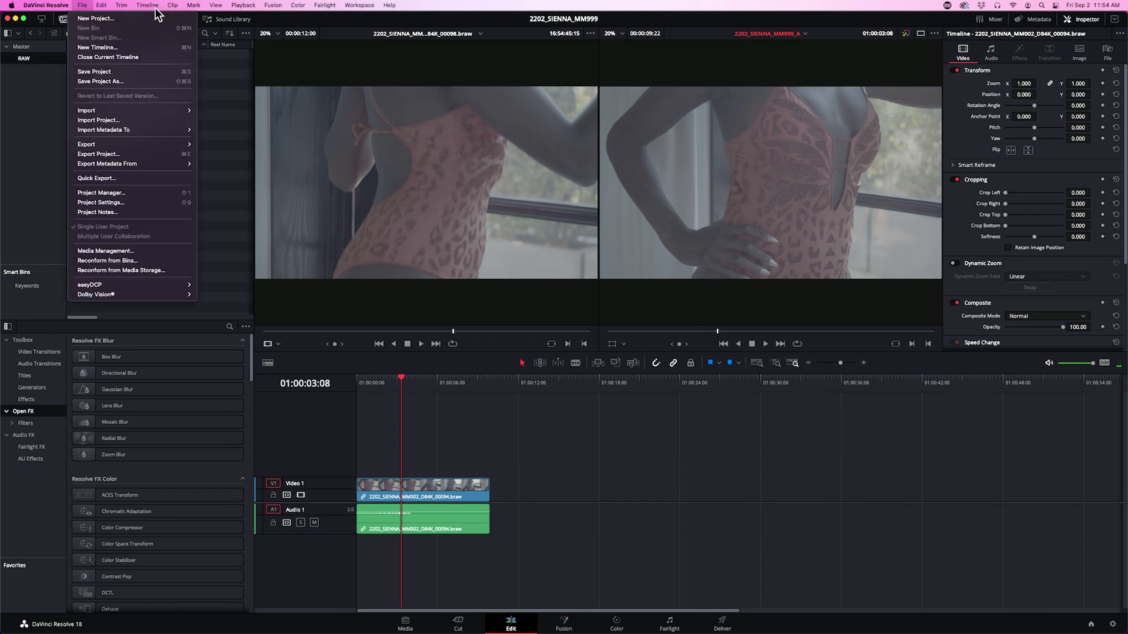
pyautogui.hotkey('shift', '9')
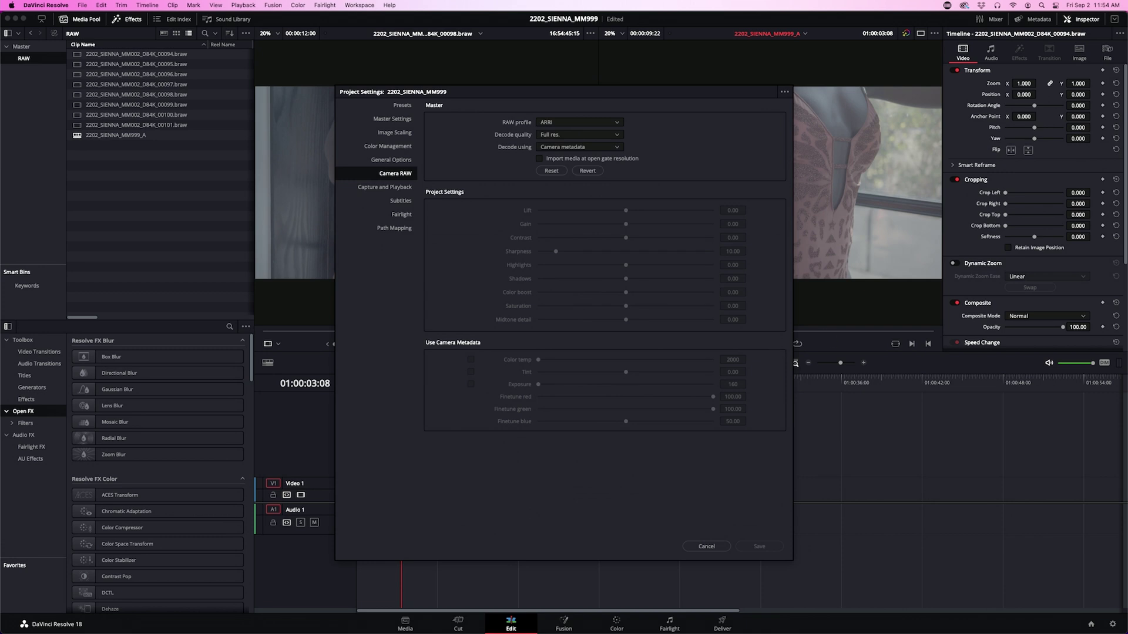
pyautogui.click(580, 122)
pyautogui.click(561, 144)
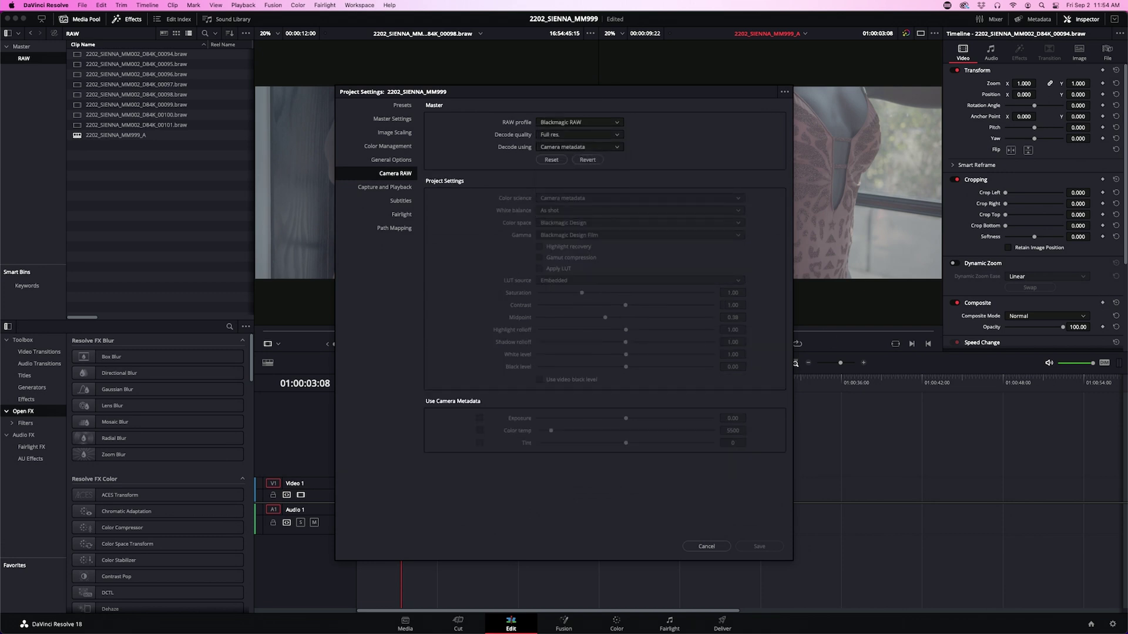
pyautogui.click(580, 147)
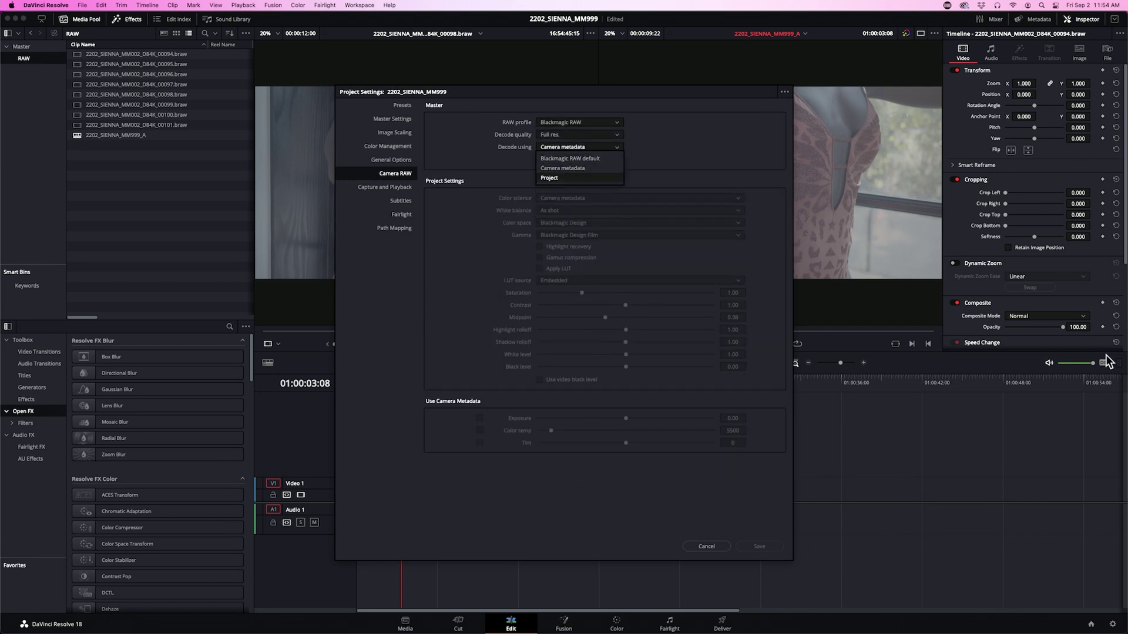
pyautogui.press('Return')
# - Set the Camera RAW gamma to Blackmagic Design Extended Video with highlight recovery and gamut compression enabled, and save the project settings
pyautogui.click(611, 235)
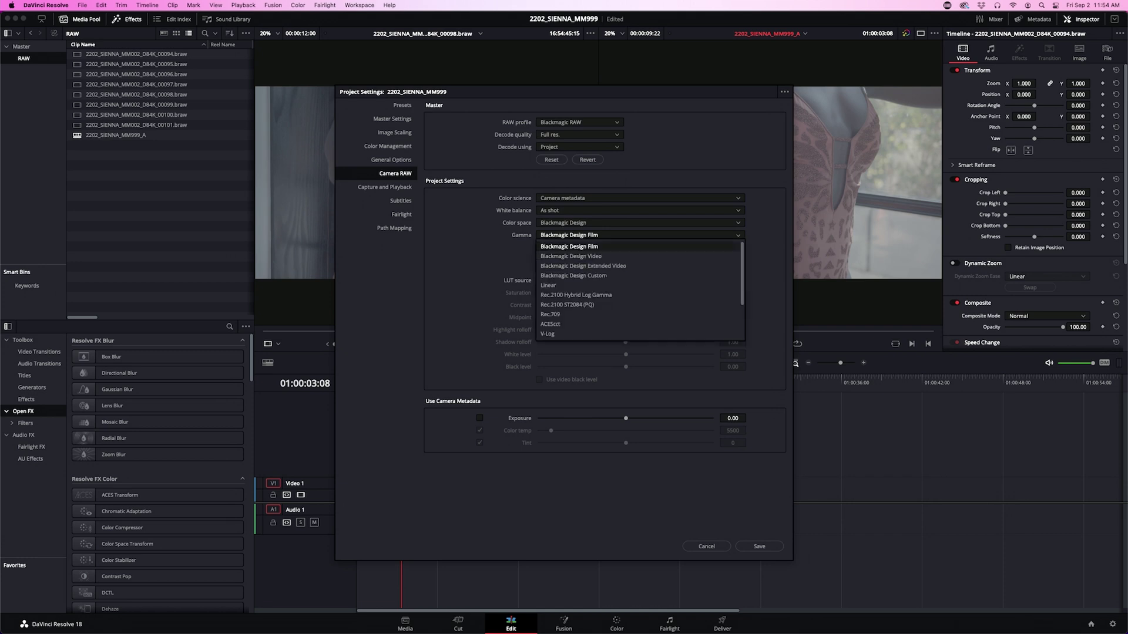
pyautogui.click(611, 265)
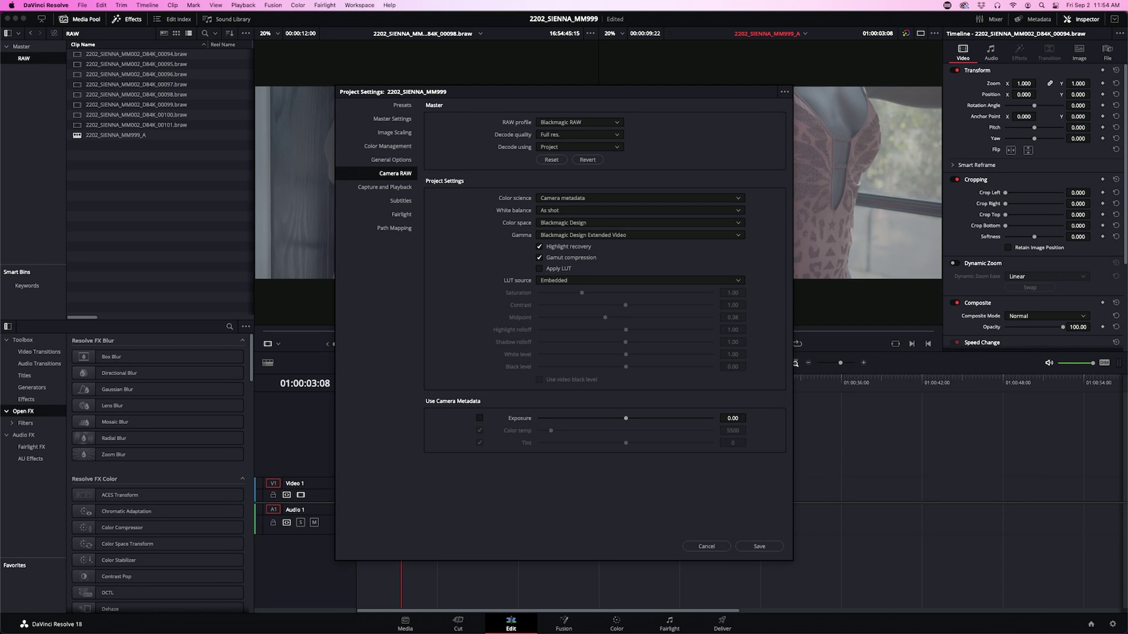
pyautogui.click(760, 547)
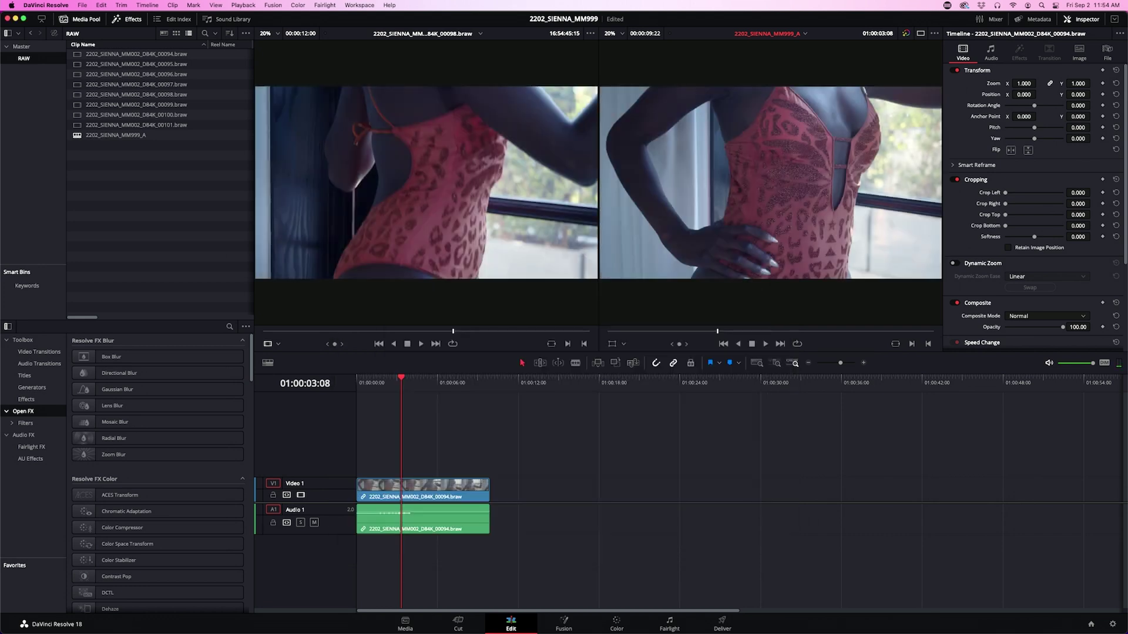
# - Delete the audio of the 2202_SIENNA_MM002_D84K_00094.braw clip from the timeline and remove its remaining video clip
pyautogui.moveTo(402, 379)
pyautogui.mouseDown()
pyautogui.moveTo(446, 379)
pyautogui.moveTo(400, 379)
pyautogui.mouseUp()
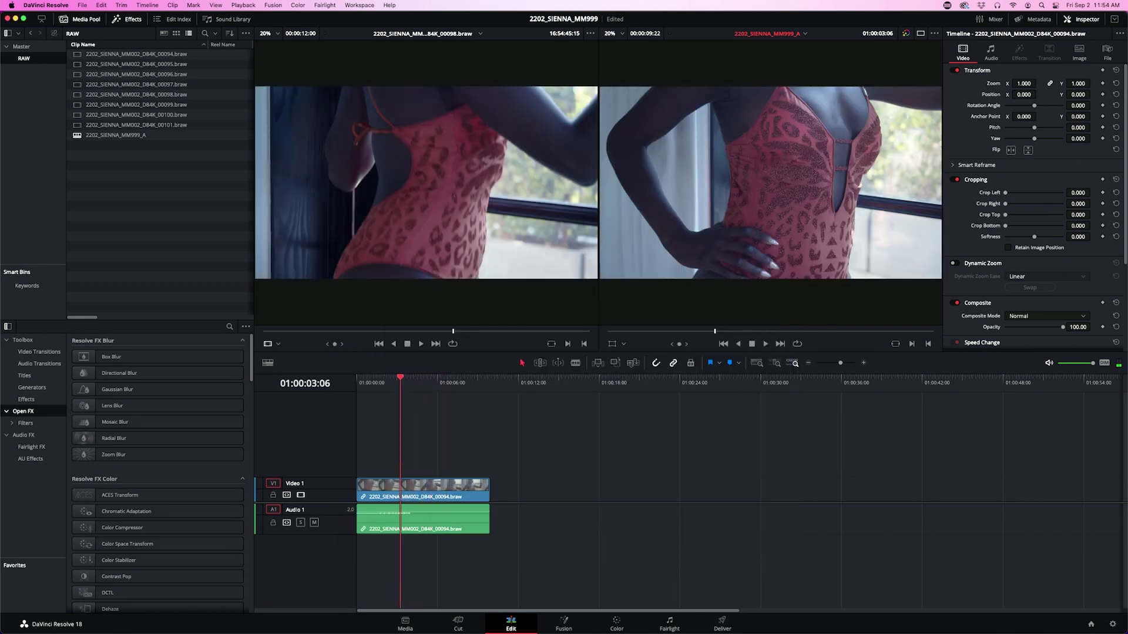
pyautogui.moveTo(544, 536); pyautogui.dragTo(401, 494)
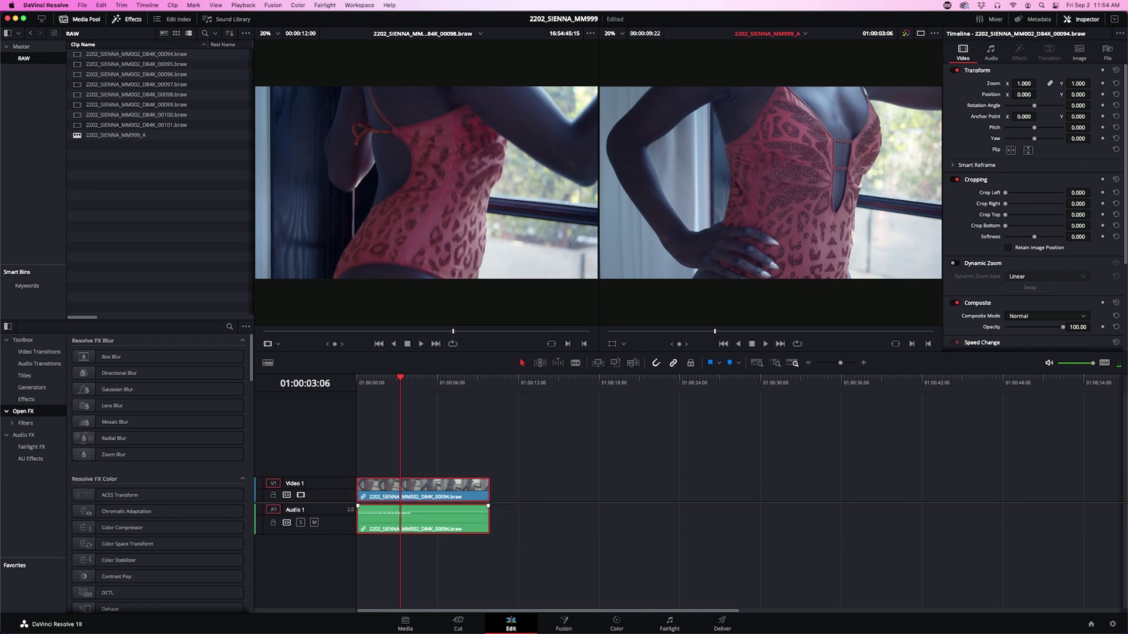
pyautogui.click(538, 557)
pyautogui.moveTo(539, 557); pyautogui.dragTo(439, 527)
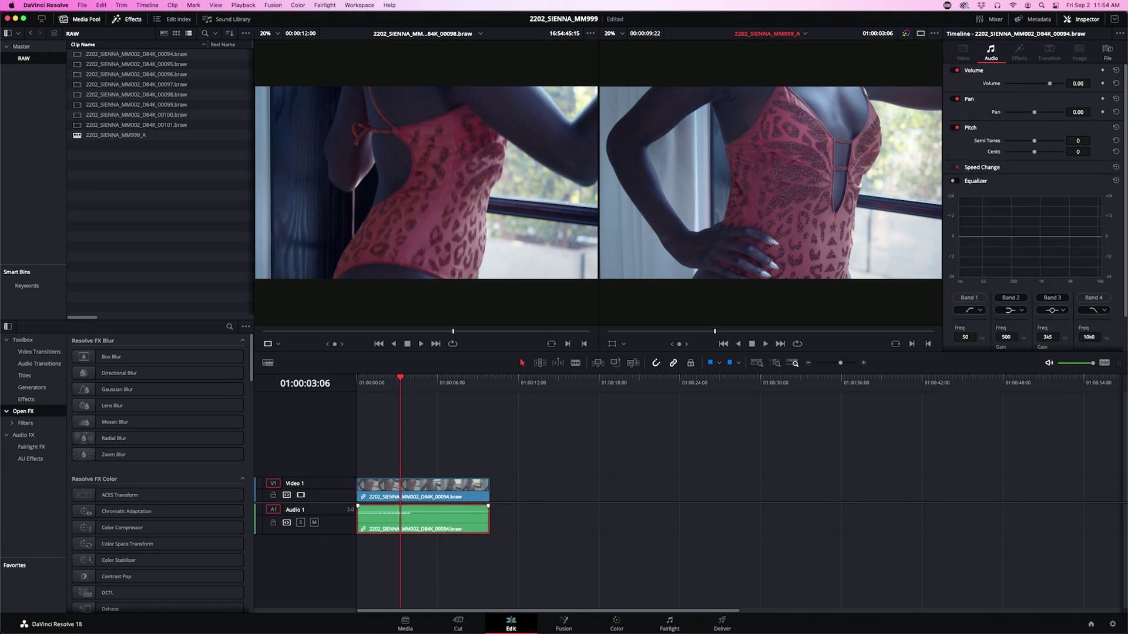
pyautogui.press('Delete')
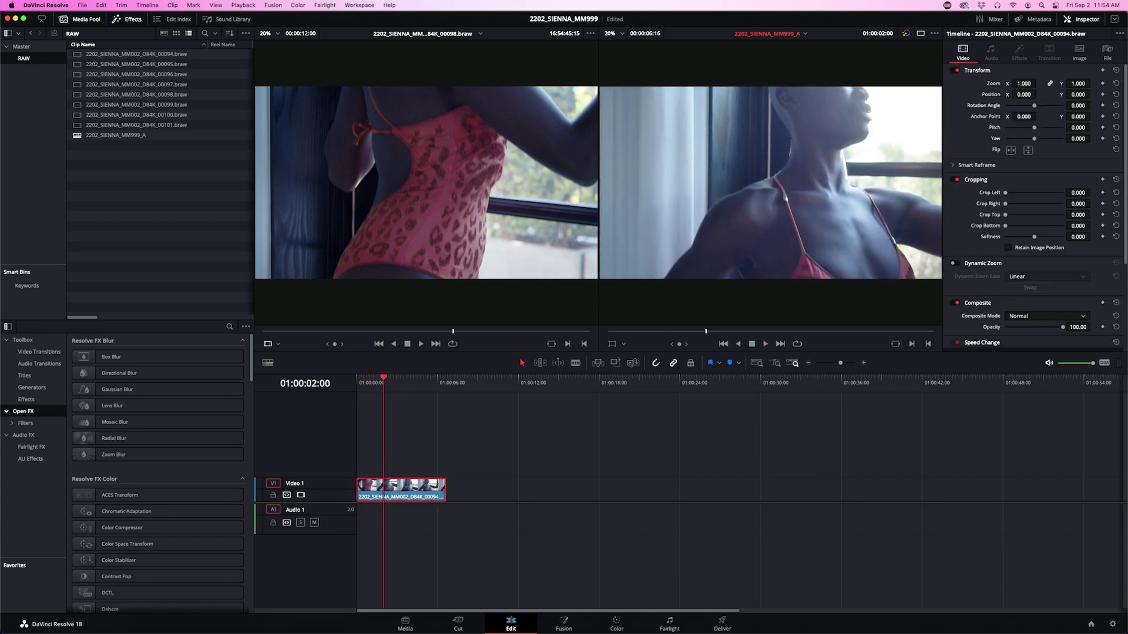
pyautogui.press('Delete')
# - Mark a range of 2202_SIENNA_MM002_D84K_00095.braw and insert it into the timeline at 01:00:02:00
pyautogui.click(136, 64)
pyautogui.press('i')
pyautogui.press('o')
pyautogui.press('F9')
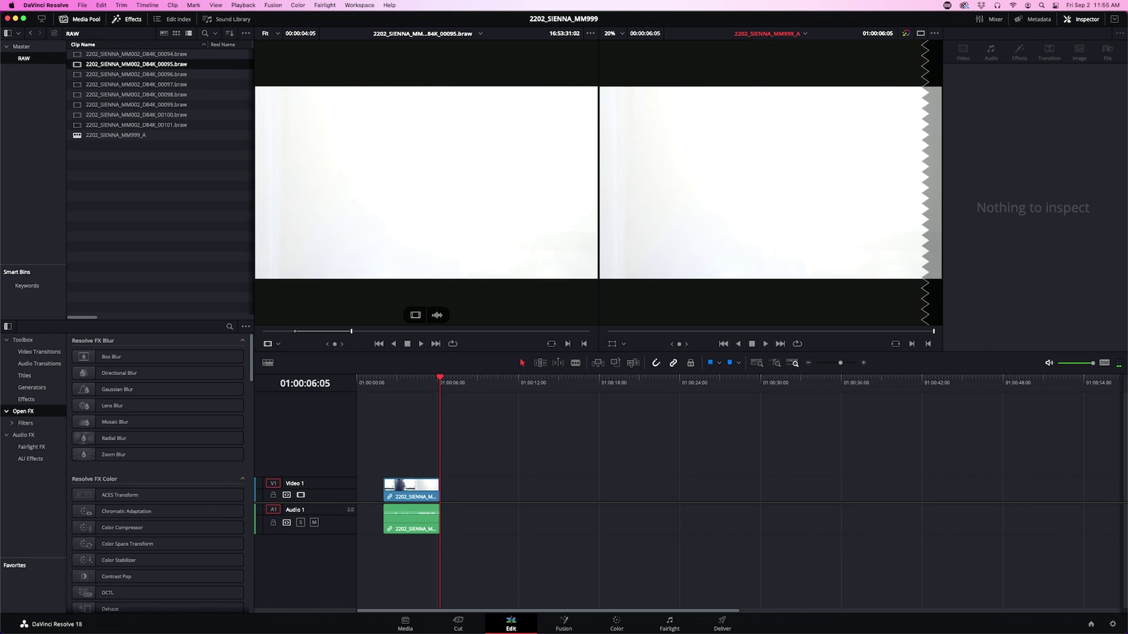
# - Add marked ranges of clips 2202_SIENNA_MM002_D84K_00097.braw and 2202_SIENNA_MM002_D84K_00099.braw to the timeline, one after the other
pyautogui.doubleClick(136, 75)
pyautogui.doubleClick(137, 84)
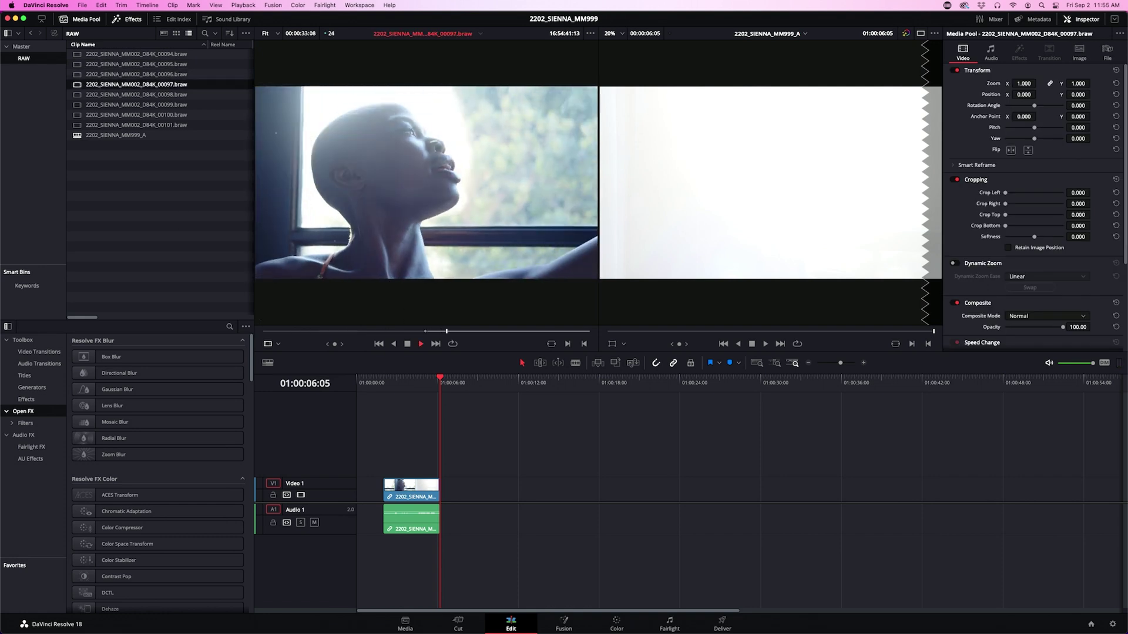
pyautogui.press('F9')
pyautogui.press('Down')
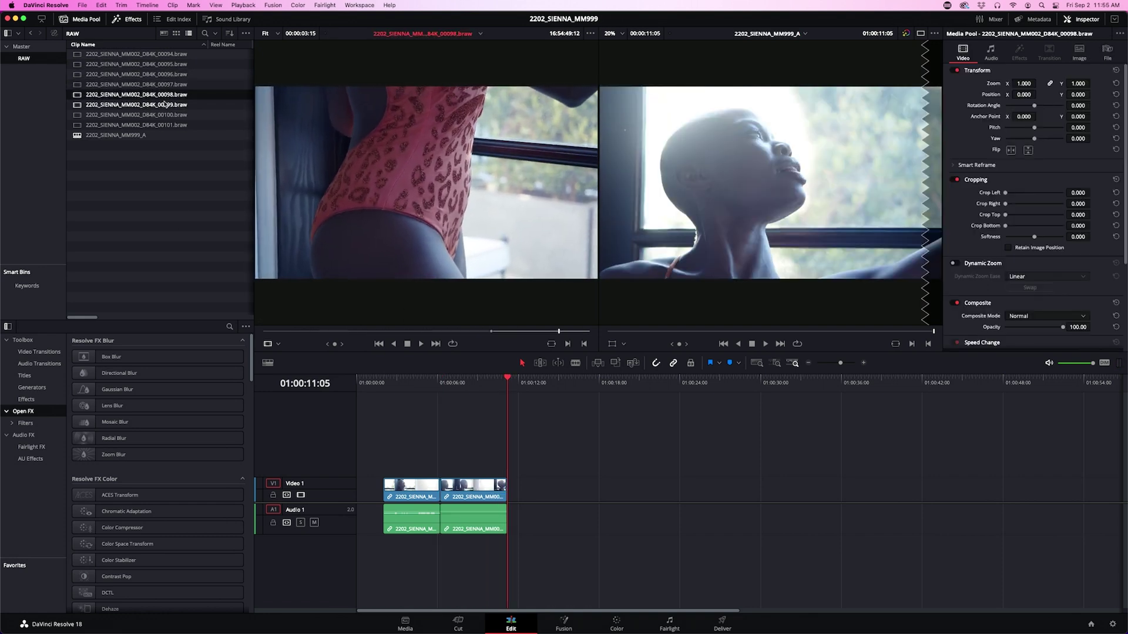
pyautogui.press('Down')
pyautogui.press('F9')
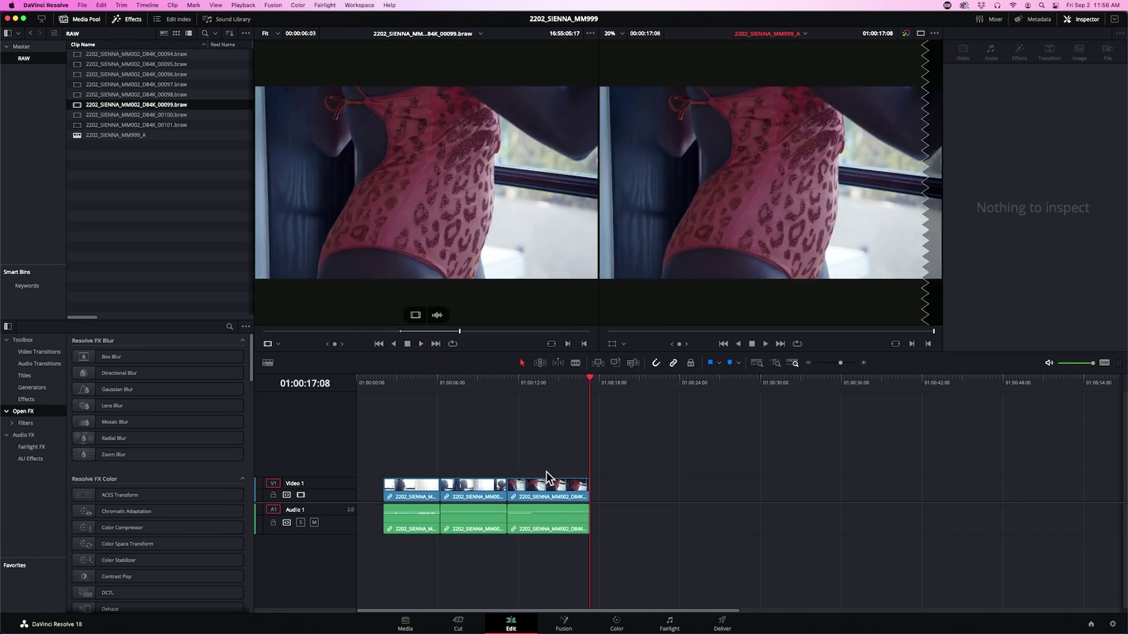
# - Mark a range of 2202_SIENNA_MM002_D84K_00100.braw and add it after the last clip on the timeline
pyautogui.press('Down')
pyautogui.press('i')
pyautogui.press('space')
pyautogui.press('o')
pyautogui.press('F9')
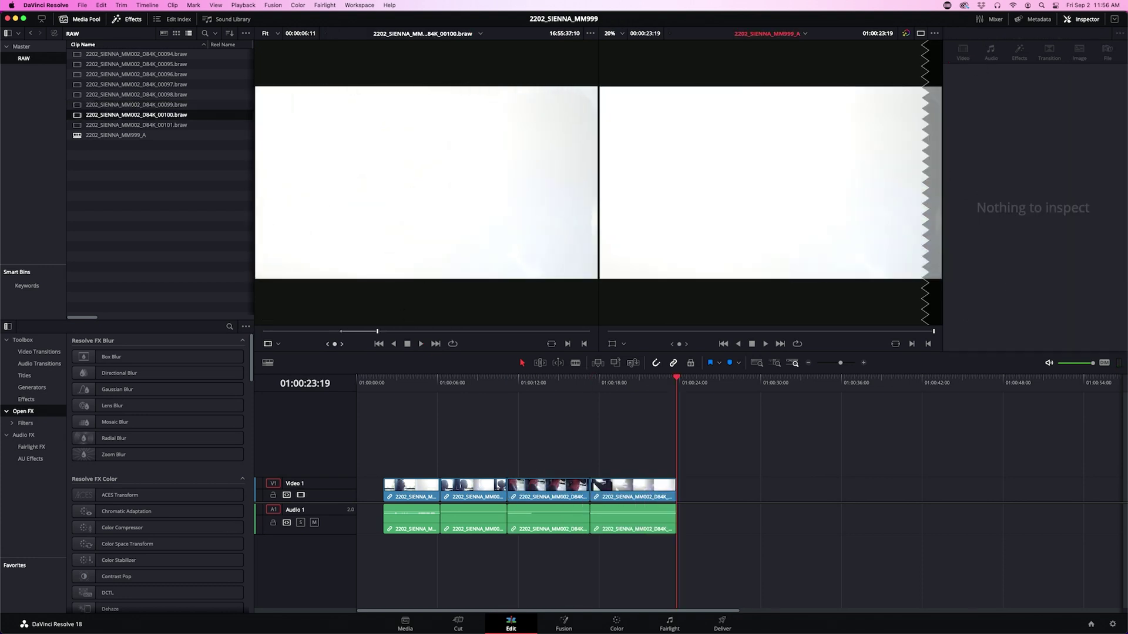
# - Mark a range of 2202_SIENNA_MM002_D84K_00101.braw and place it at the end of the timeline
pyautogui.press('Down')
pyautogui.press('i')
pyautogui.press('space')
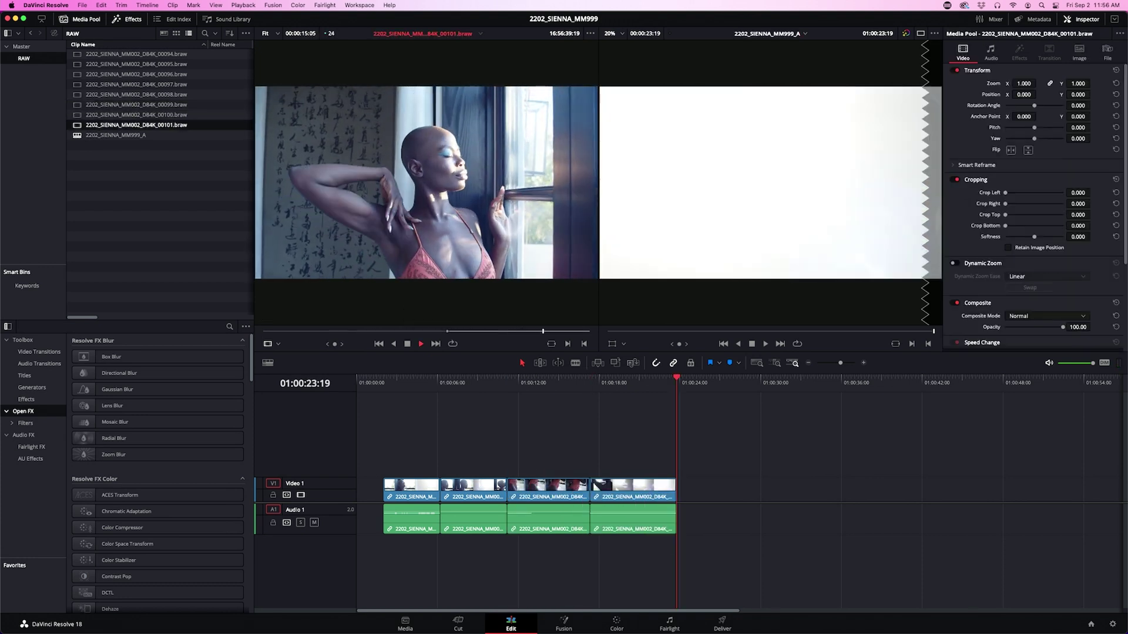
pyautogui.press('F9')
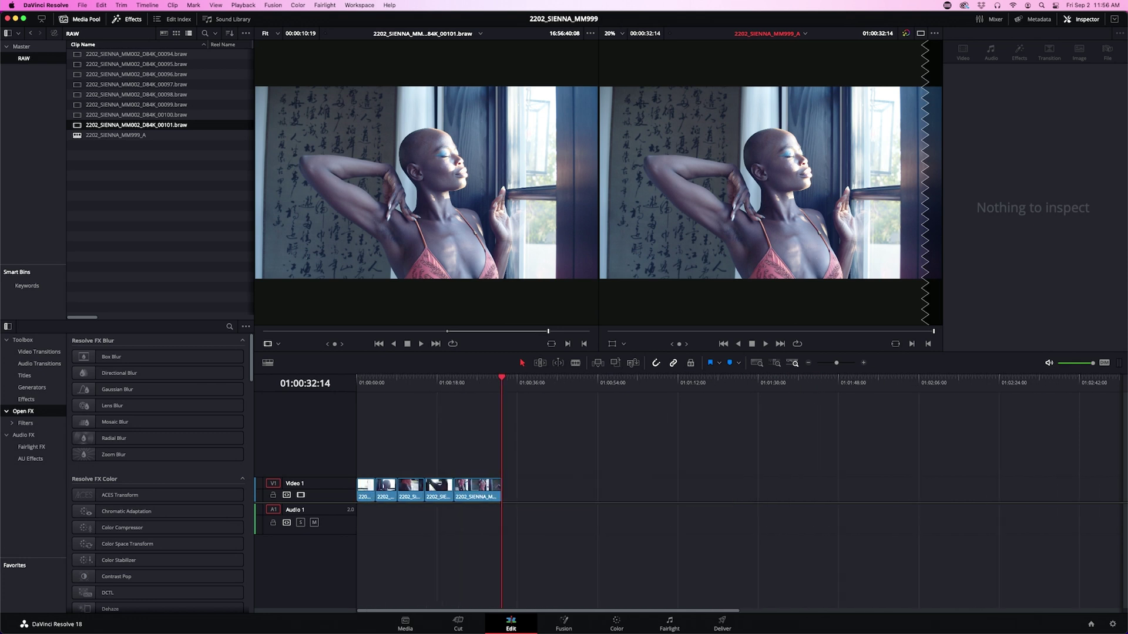
pyautogui.moveTo(501, 379); pyautogui.dragTo(539, 378)
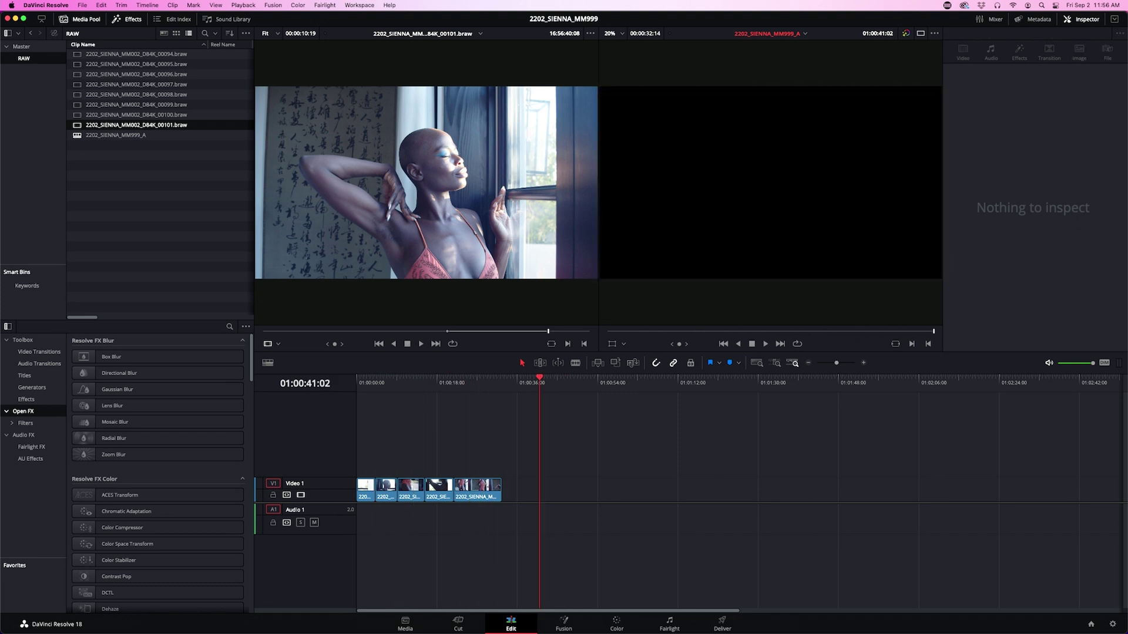
# - Quit DaVinci Resolve and eject the TIME_2_GO_MOBILE drive from the desktop
pyautogui.press('super+q')
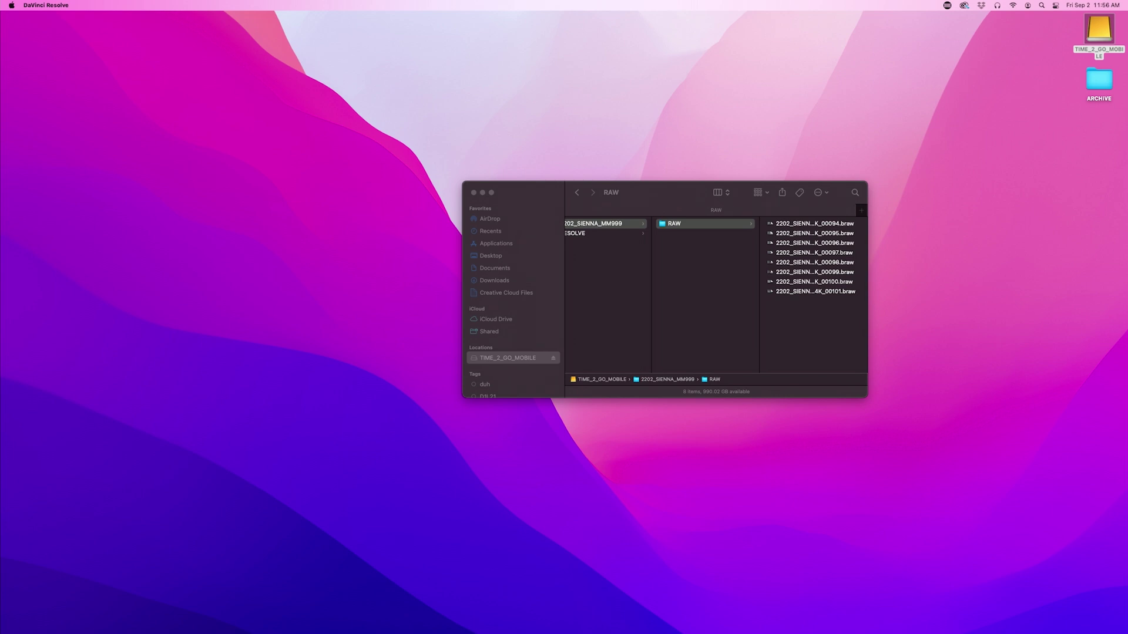
pyautogui.moveTo(1053, 26); pyautogui.dragTo(1120, 43)
pyautogui.press('super+e')
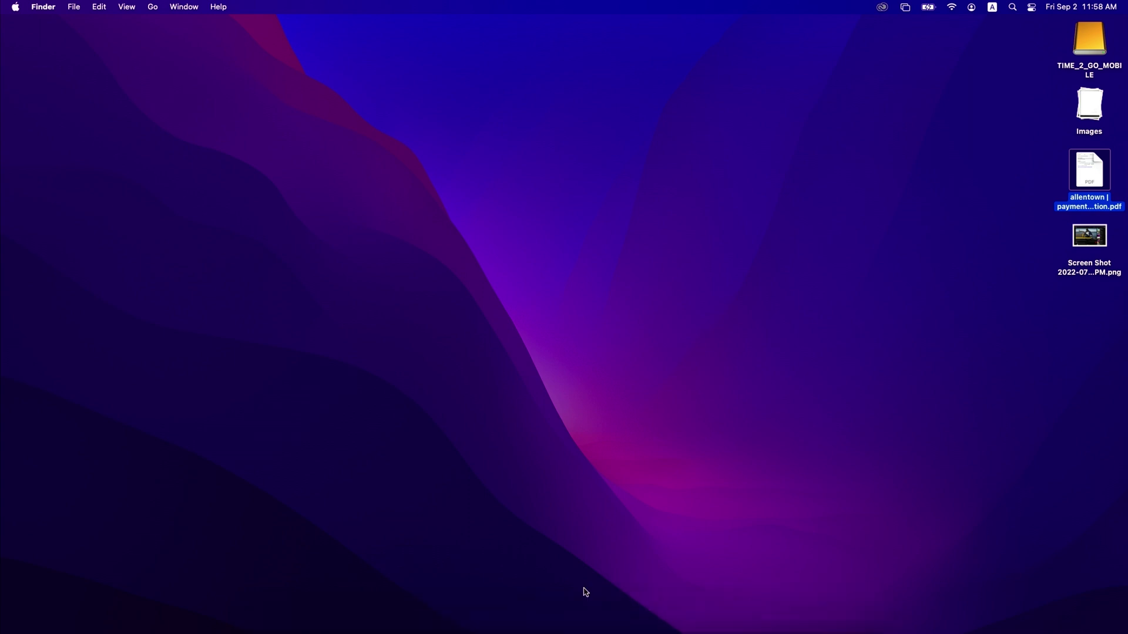
# - Launch DaVinci Resolve and connect the existing T2GM project library from the RESOLVE folder on the TIME_2_GO_MOBILE drive
pyautogui.click(647, 623)
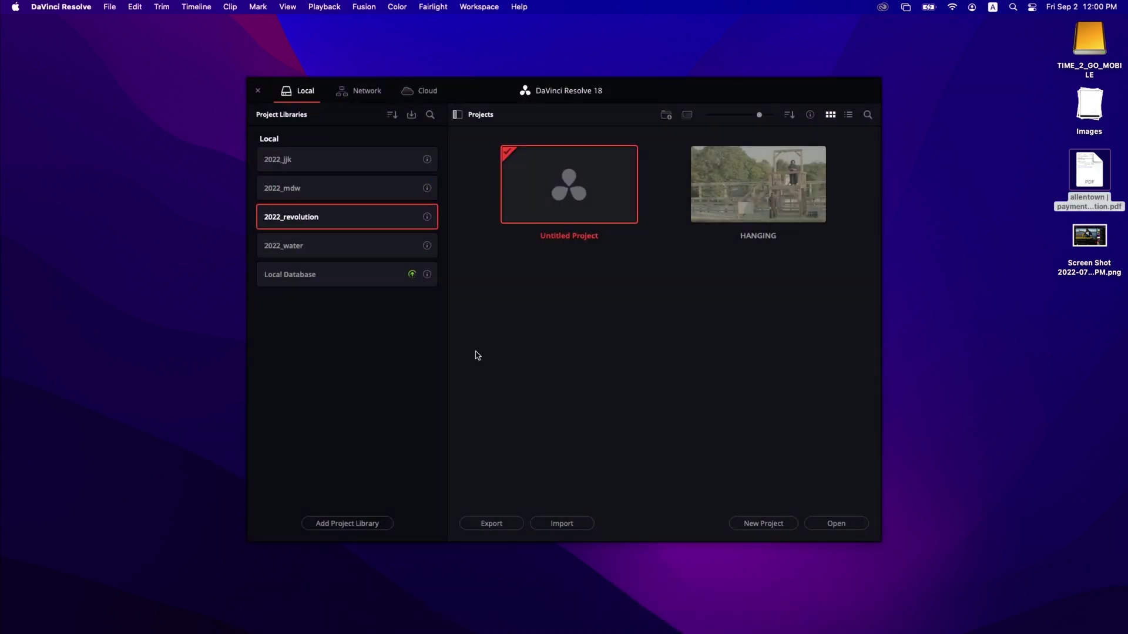
pyautogui.click(350, 524)
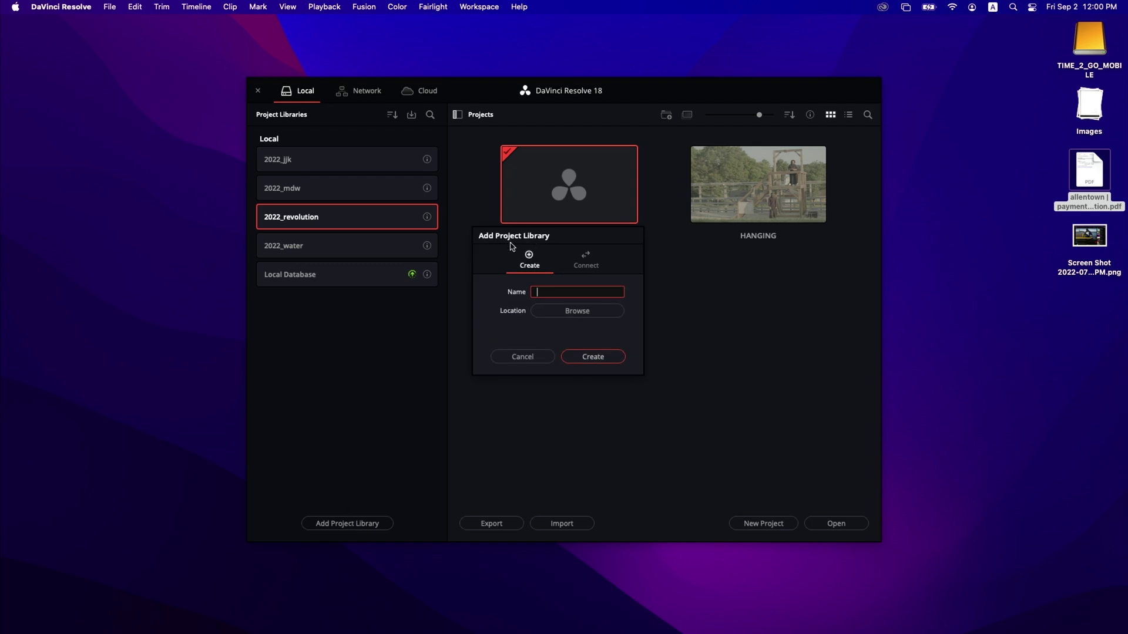
pyautogui.click(584, 260)
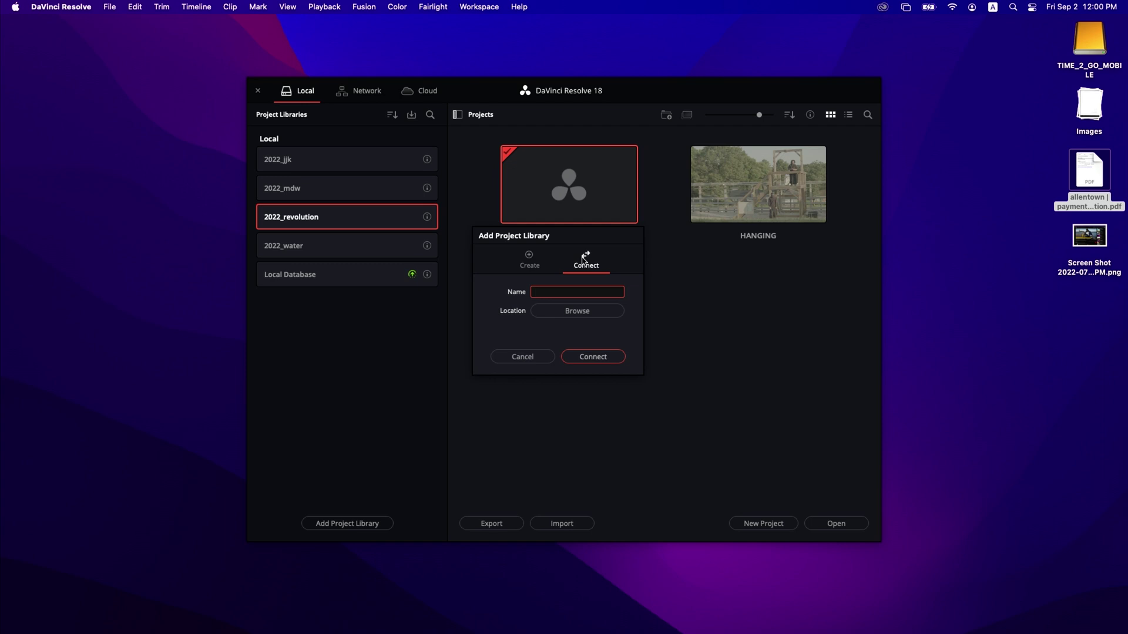
pyautogui.click(577, 311)
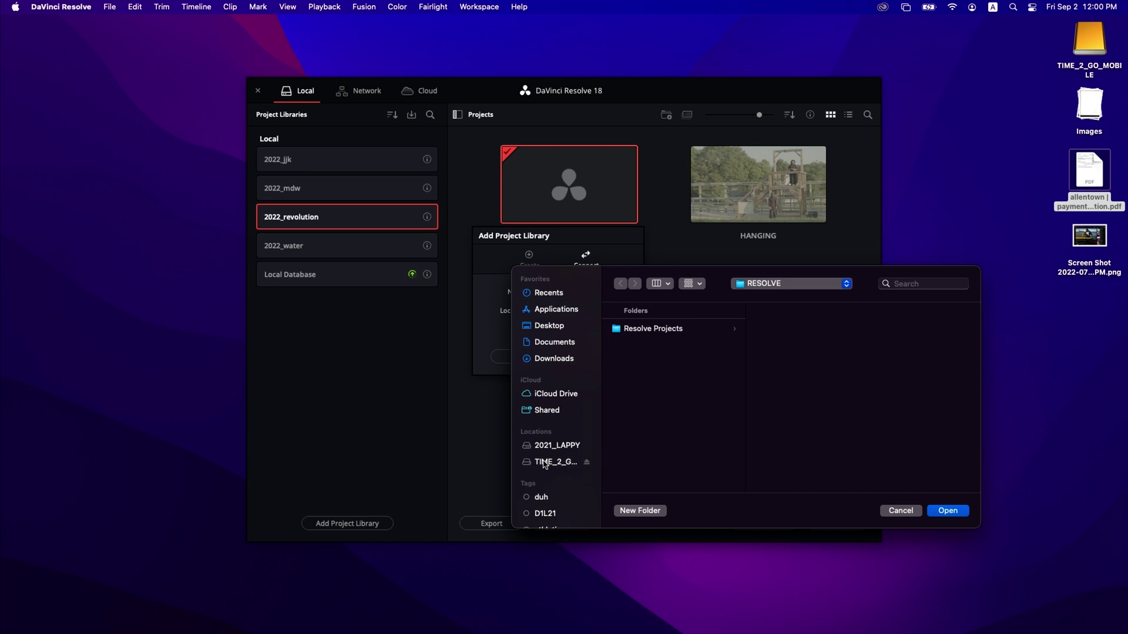
pyautogui.click(545, 464)
pyautogui.click(668, 343)
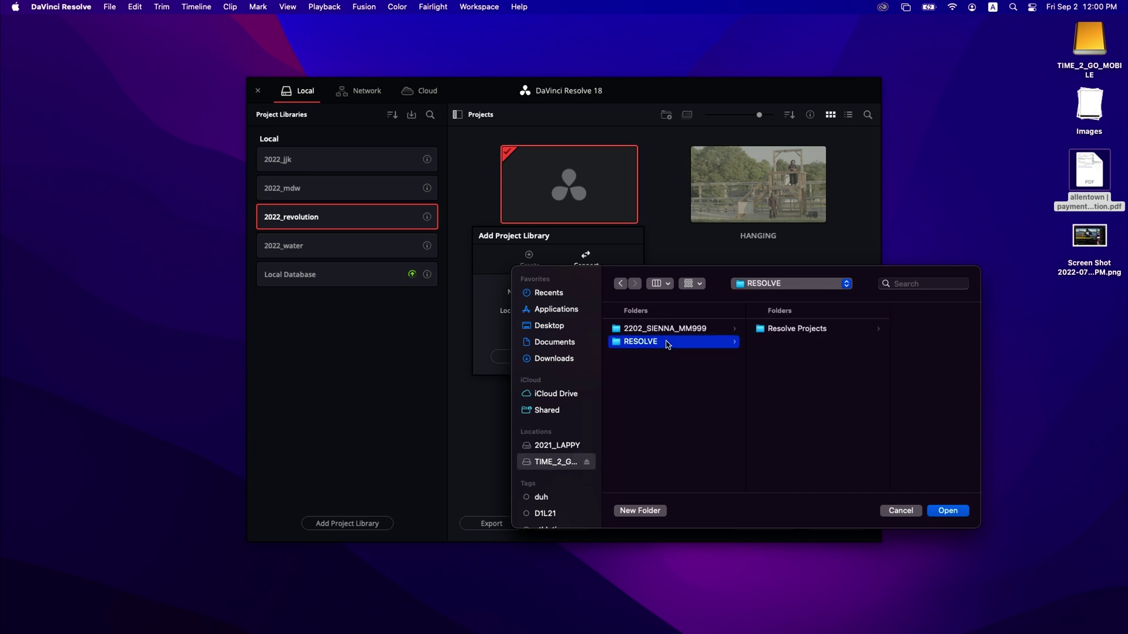
pyautogui.press('Return')
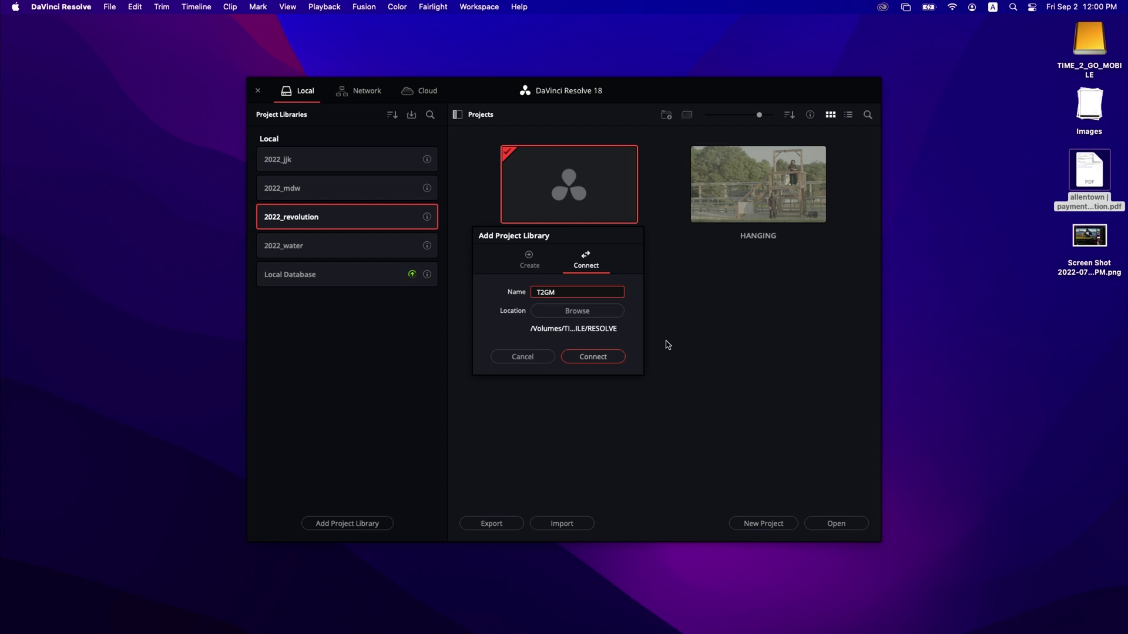
pyautogui.click(593, 357)
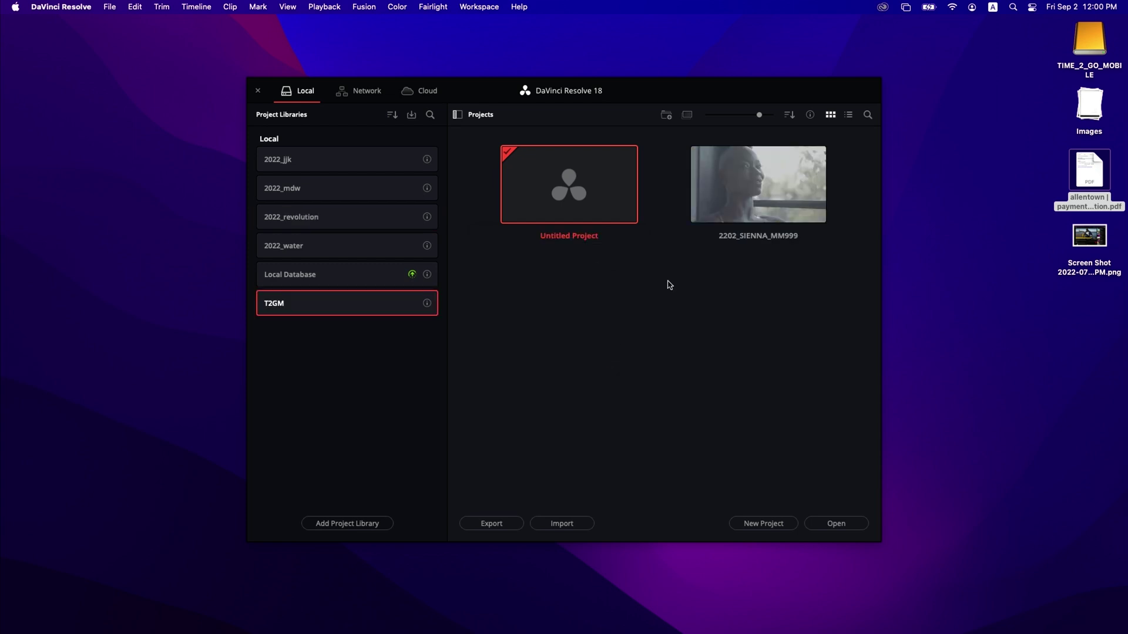
# - Open the 2202_SIENNA_MM999 project, skip the software update, and move the timeline playhead to 01:00:13:21
pyautogui.doubleClick(737, 212)
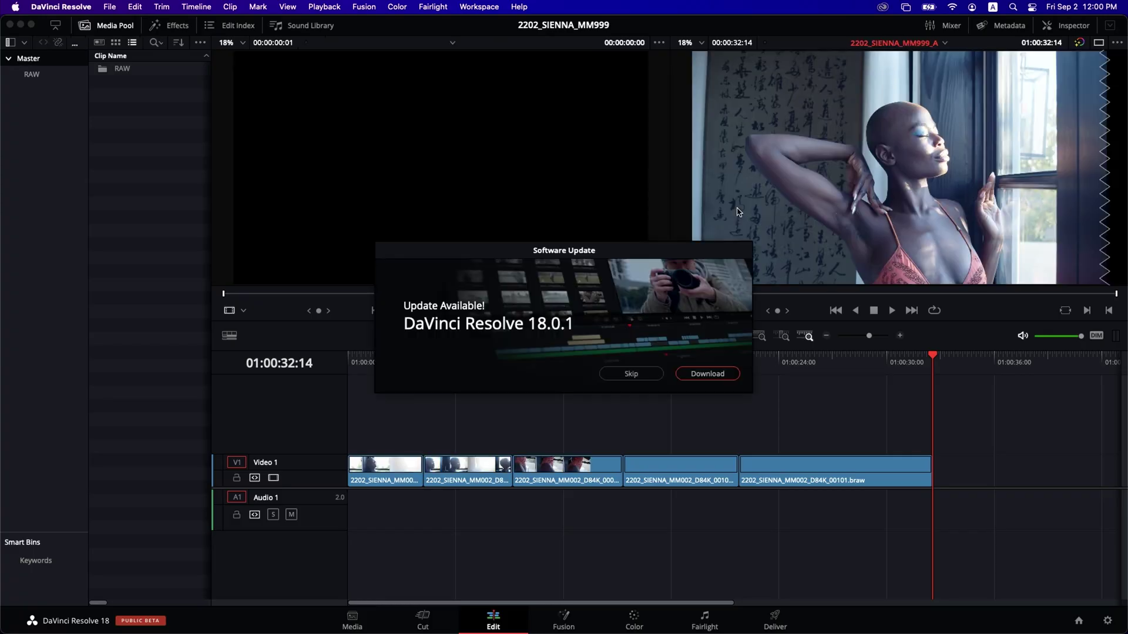
pyautogui.click(631, 374)
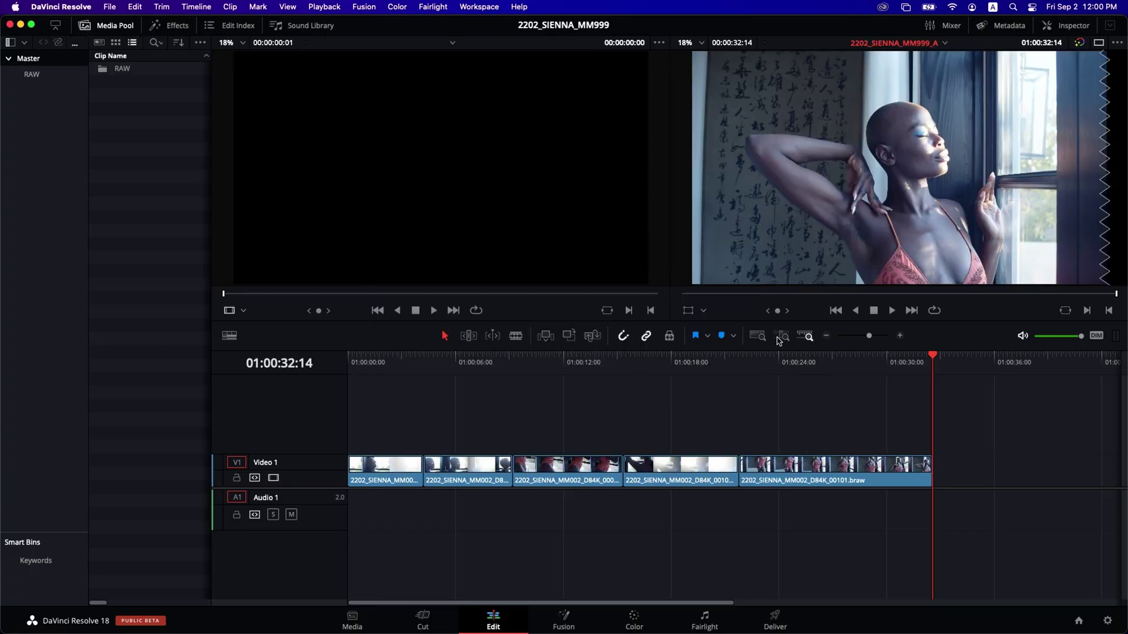
pyautogui.moveTo(793, 372); pyautogui.dragTo(598, 373)
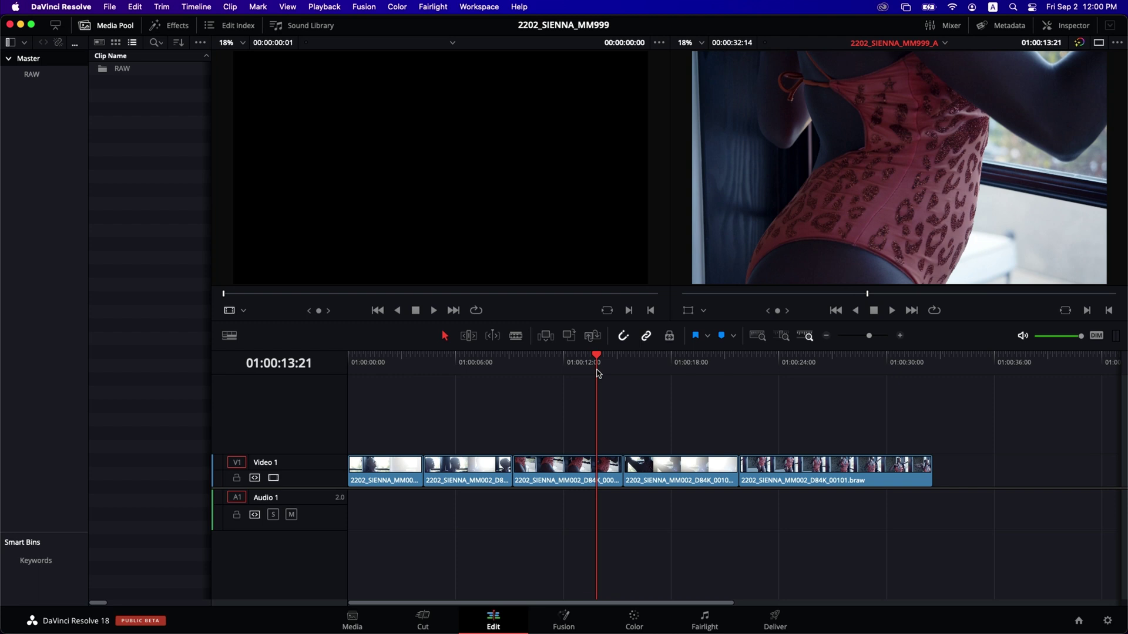
# - Review the project's Camera RAW settings for the Blackmagic RAW profile and leave the project settings without saving
pyautogui.click(110, 7)
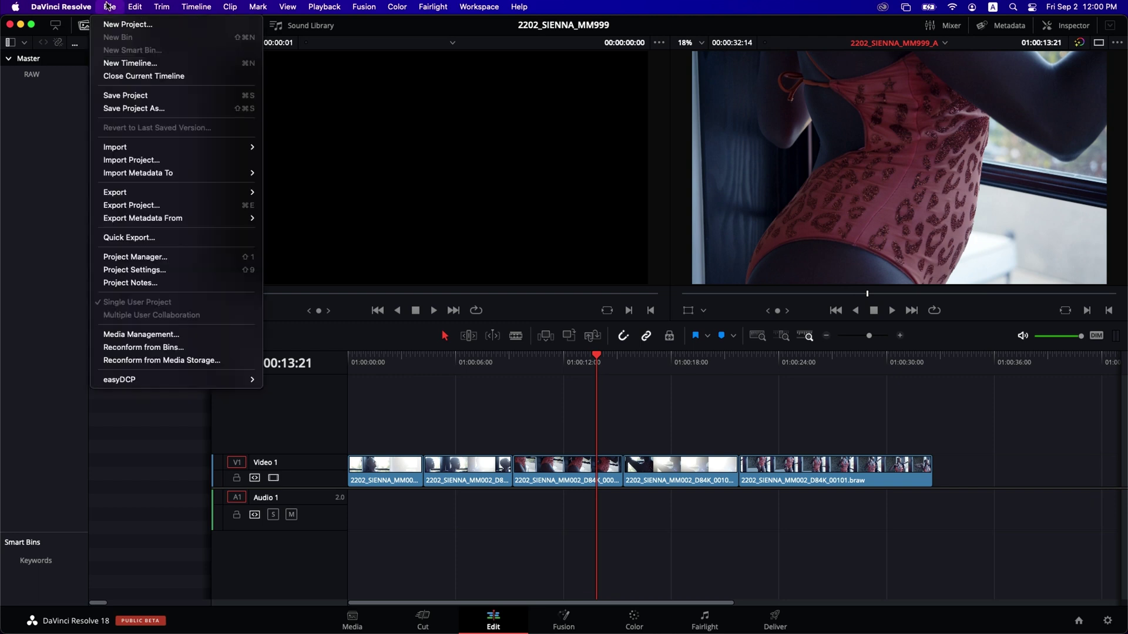
pyautogui.click(133, 272)
pyautogui.click(337, 208)
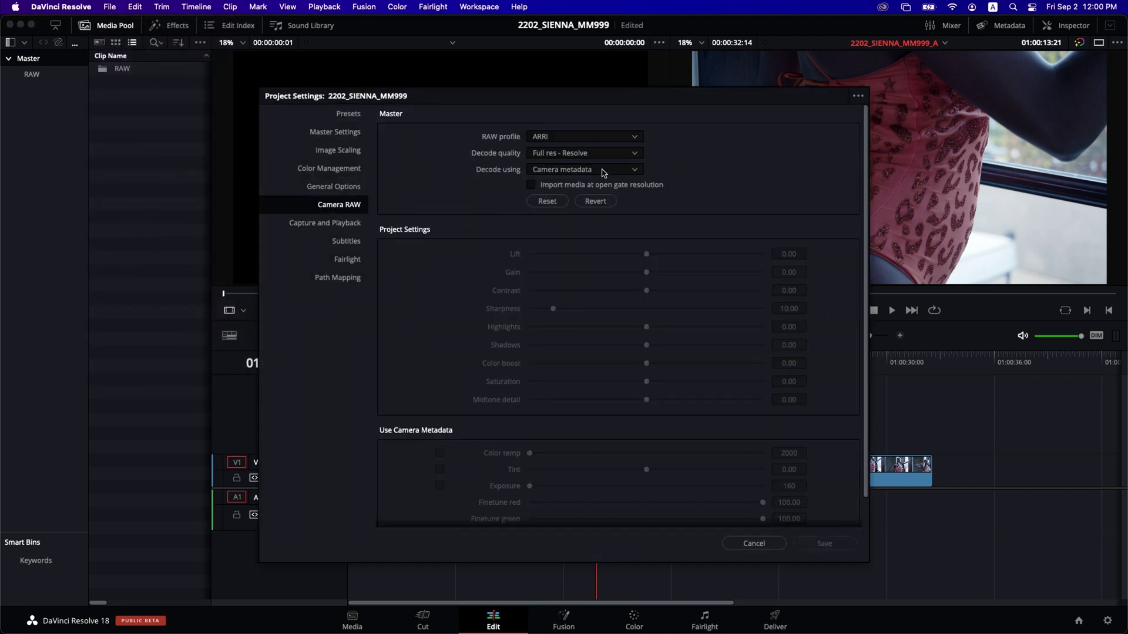
pyautogui.click(573, 135)
pyautogui.click(569, 168)
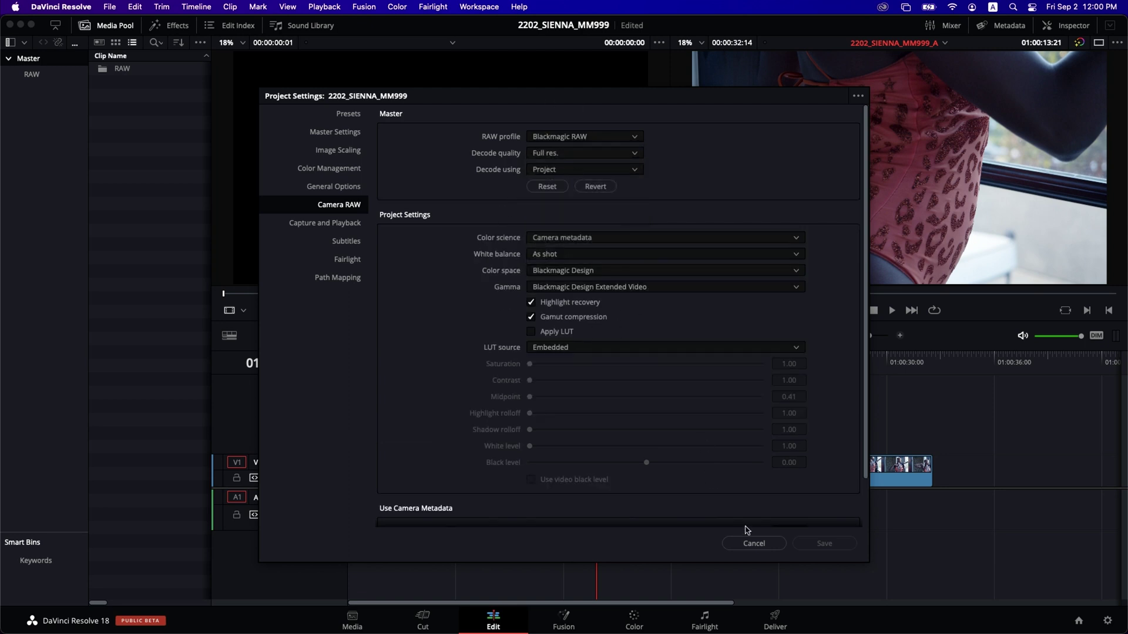
pyautogui.click(751, 544)
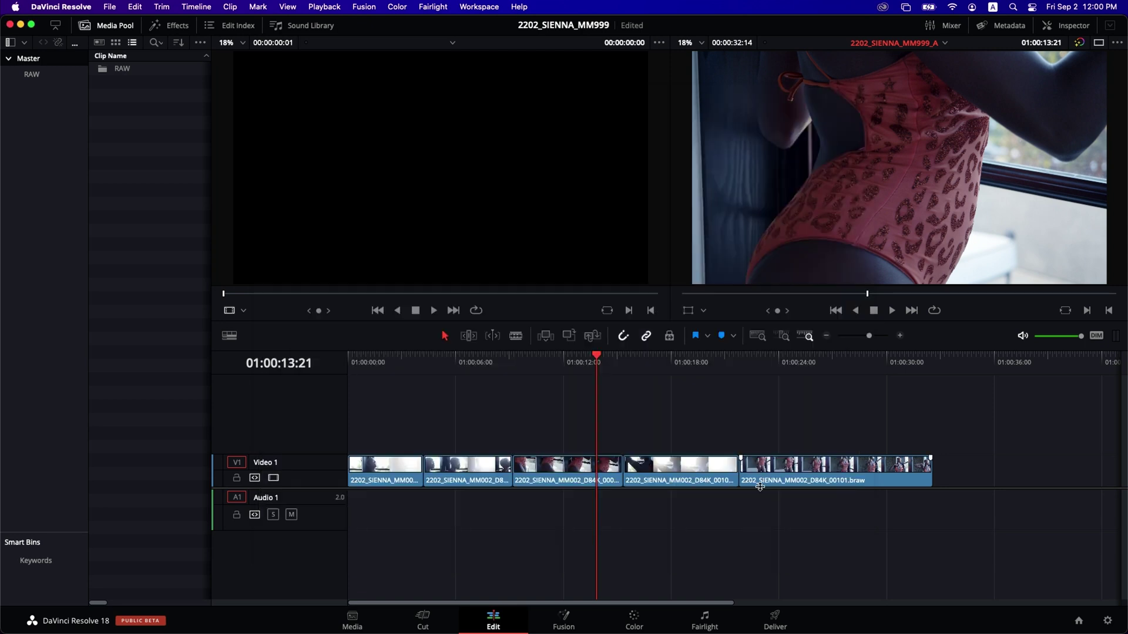
# - Rearrange the timeline clips, moving 00101 and 00100 to Video 2 and the first two clips to Video 3
pyautogui.moveTo(787, 469); pyautogui.dragTo(527, 438)
pyautogui.moveTo(460, 476); pyautogui.dragTo(570, 406)
pyautogui.moveTo(395, 480); pyautogui.dragTo(453, 406)
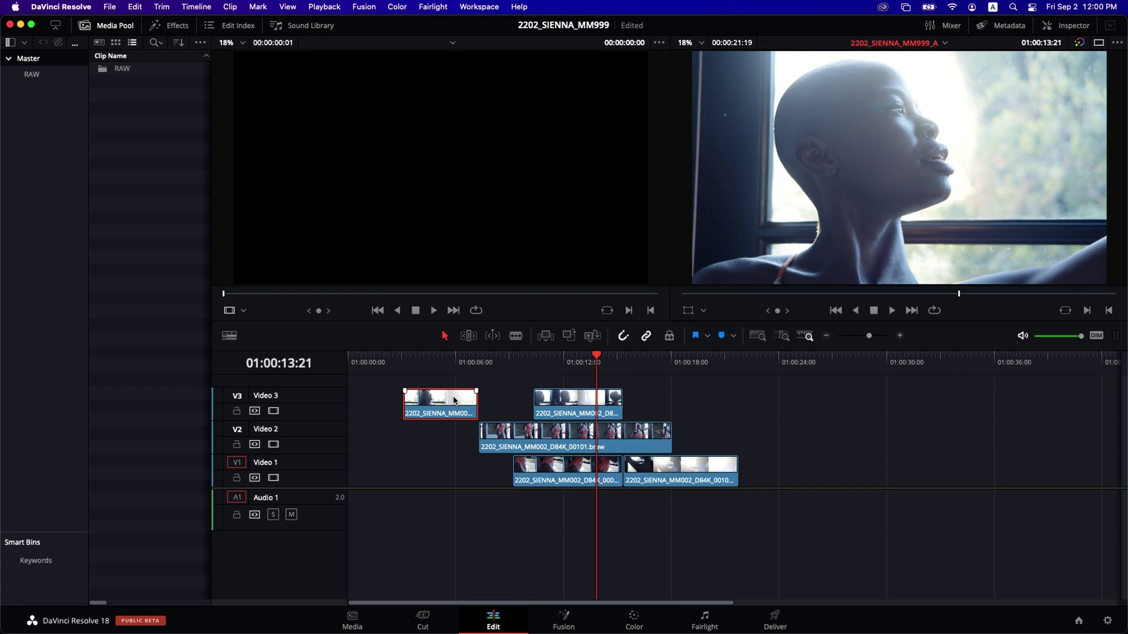
pyautogui.click(679, 474)
pyautogui.moveTo(680, 474); pyautogui.dragTo(773, 448)
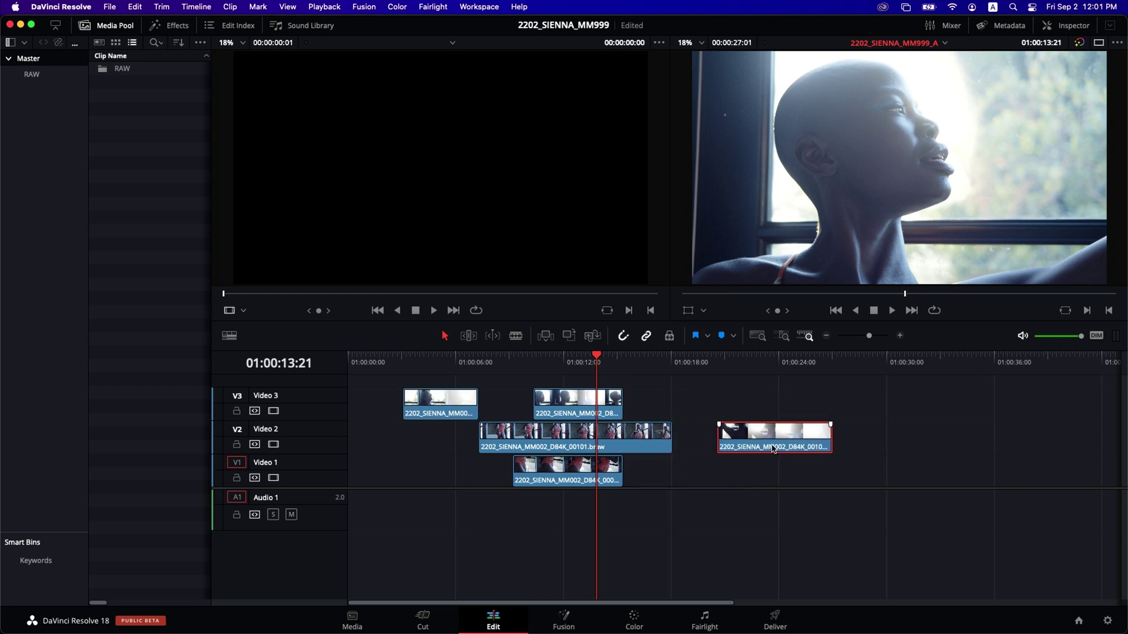
# - Quit DaVinci Resolve with the rearranged timeline and eject the TIME_2_GO_MOBILE drive from this computer
pyautogui.press('End')
pyautogui.press('super+q')
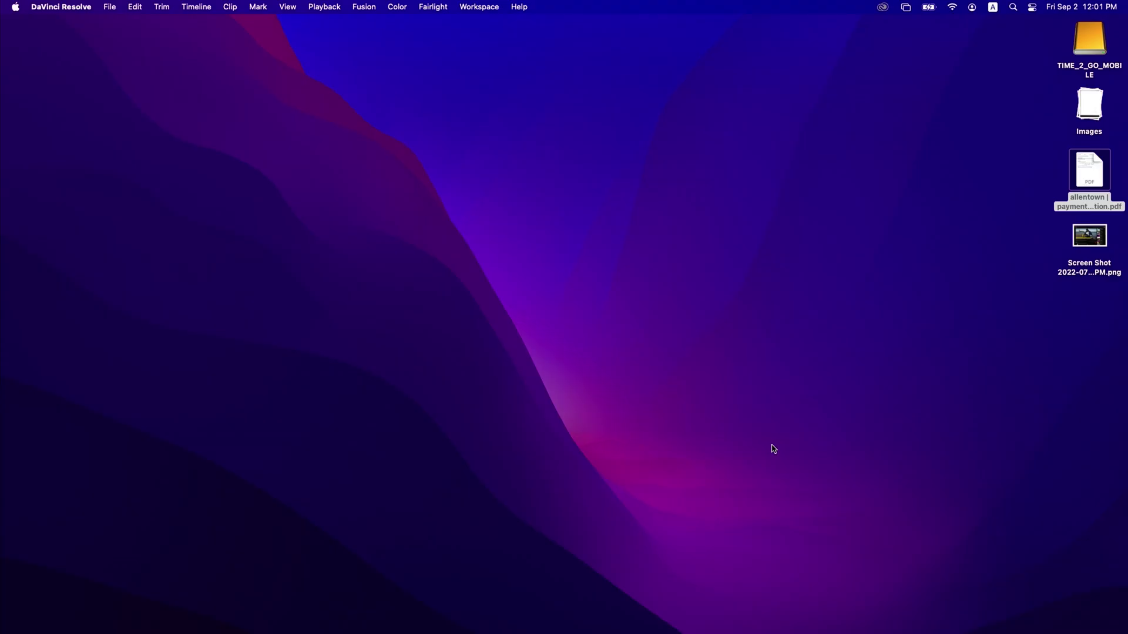
pyautogui.moveTo(1035, 30); pyautogui.dragTo(1116, 50)
pyautogui.press('super+e')
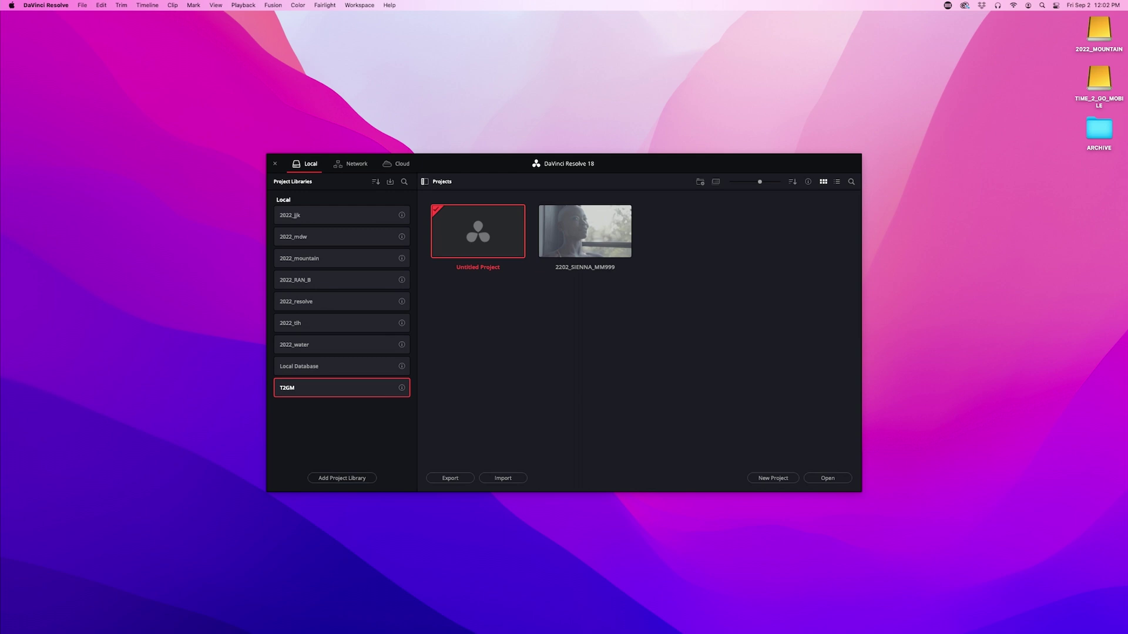
# - Open the 2202_SIENNA_MM999 project from the T2GM library and bring up the Project Manager over it
pyautogui.doubleClick(586, 233)
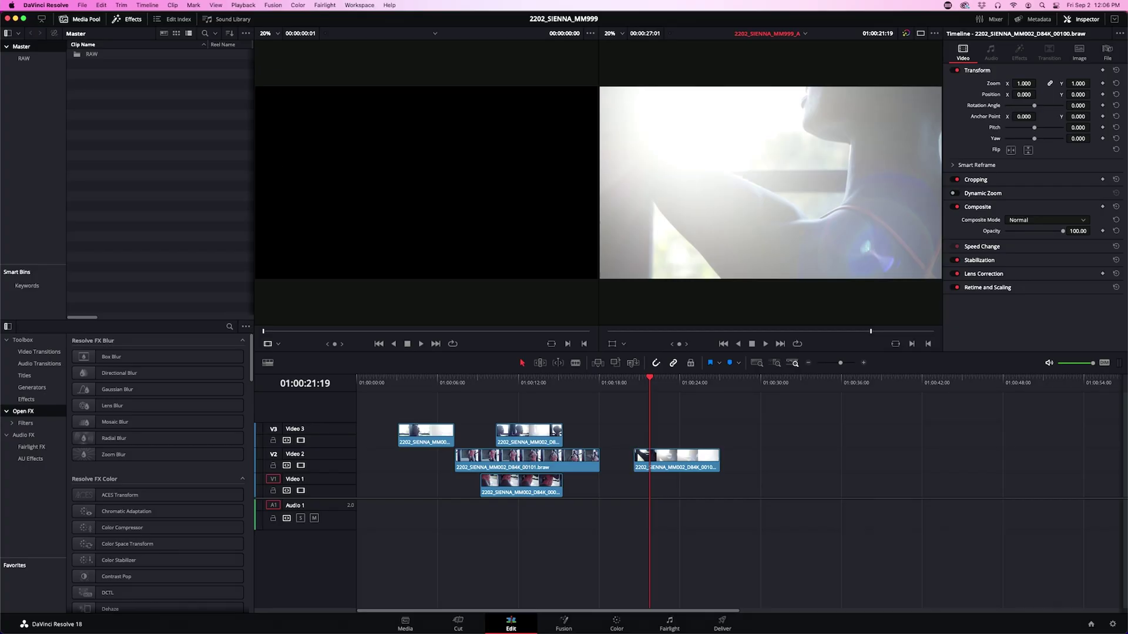
pyautogui.click(82, 5)
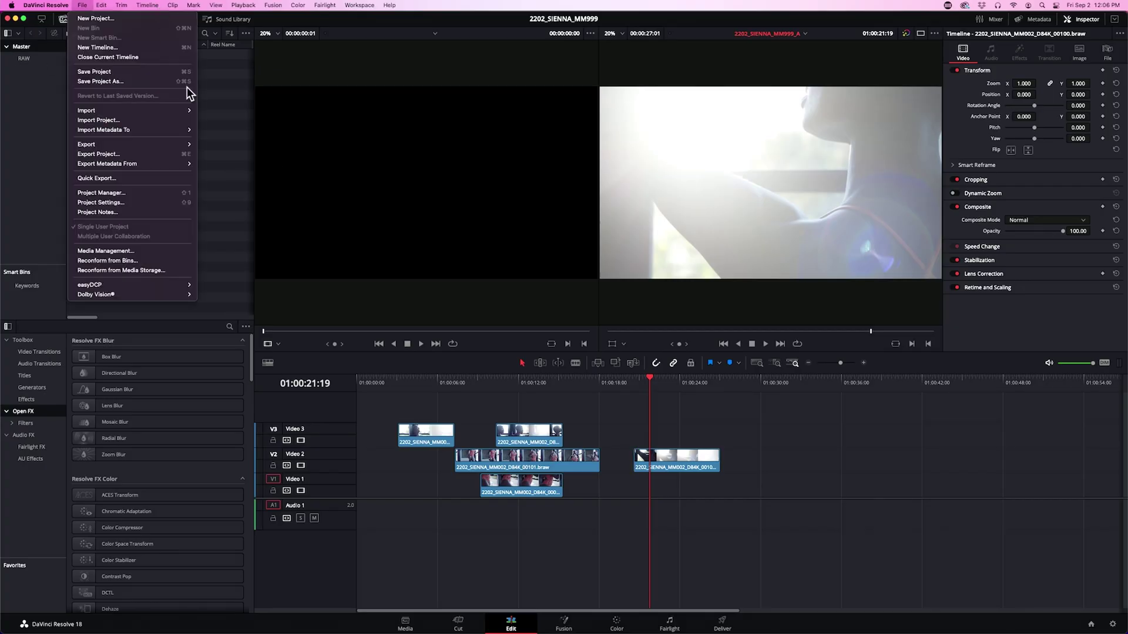
pyautogui.hotkey('shift', '1')
pyautogui.rightClick(537, 322)
pyautogui.click(505, 294)
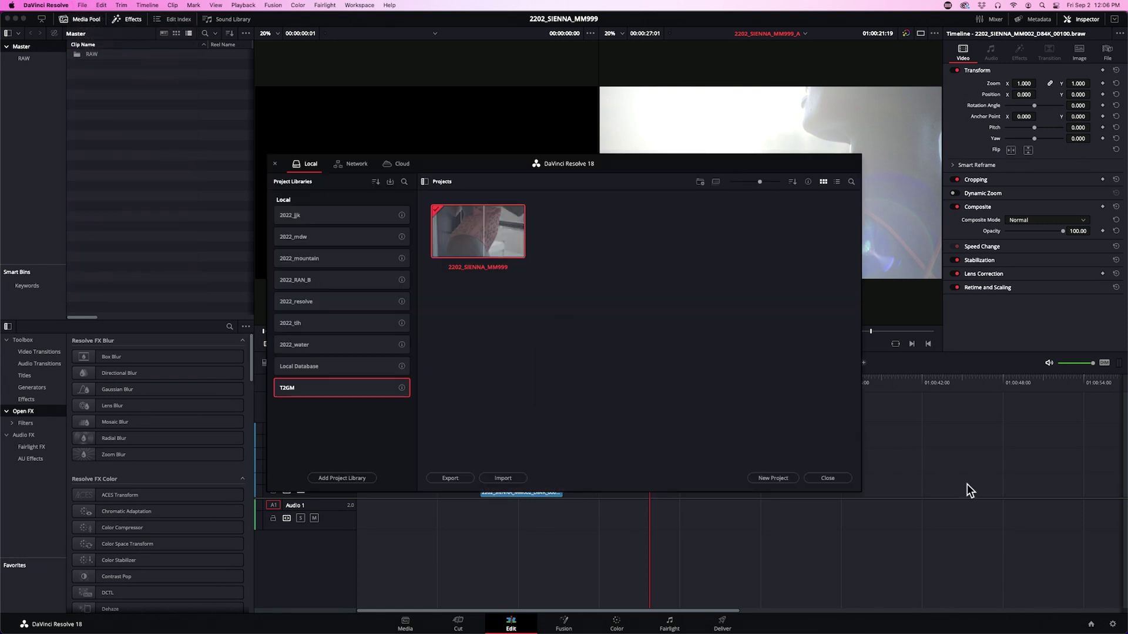
# - Export the 2202_SIENNA_MM999 project as an archive into the 2022_SIENNA_MM999 folder on 2022_MOUNTAIN and quit DaVinci Resolve
pyautogui.rightClick(473, 231)
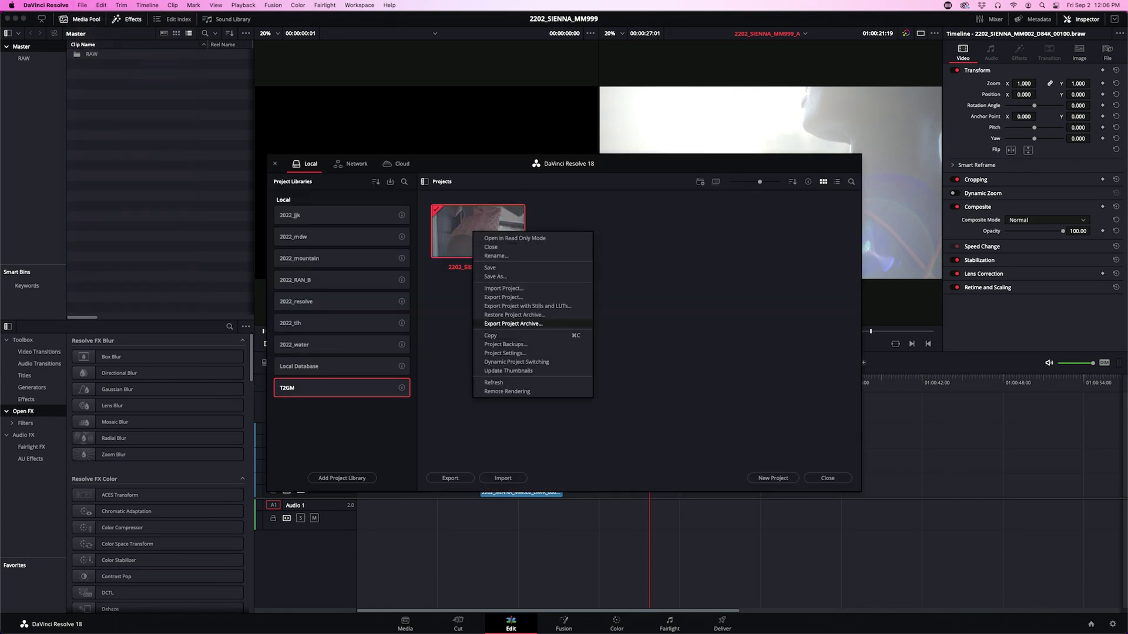
pyautogui.press('Return')
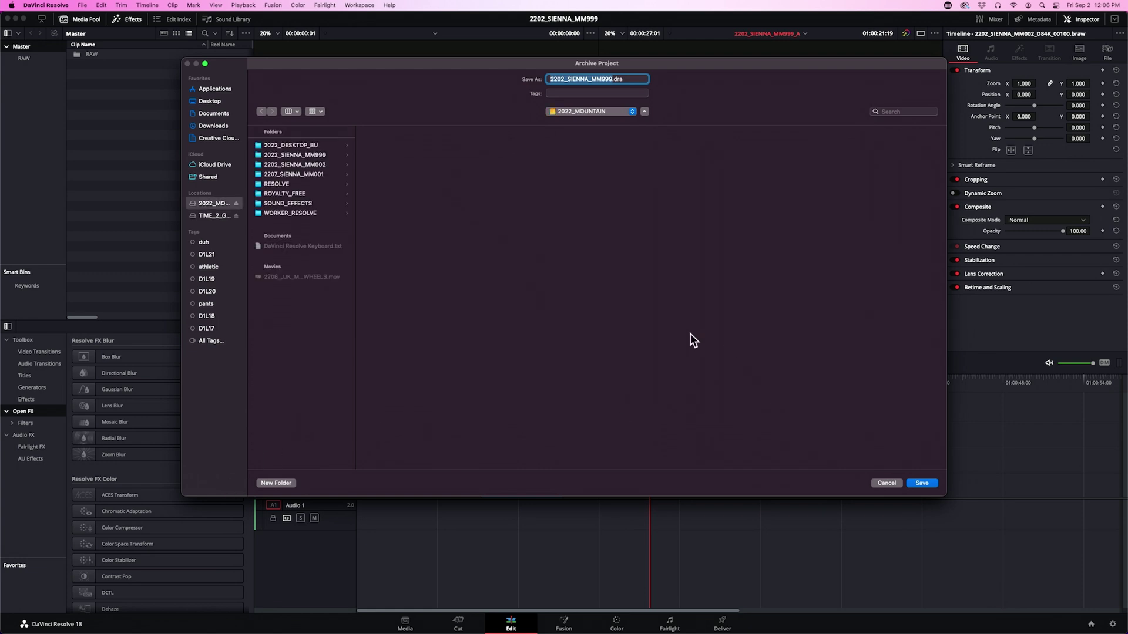
pyautogui.press('Down')
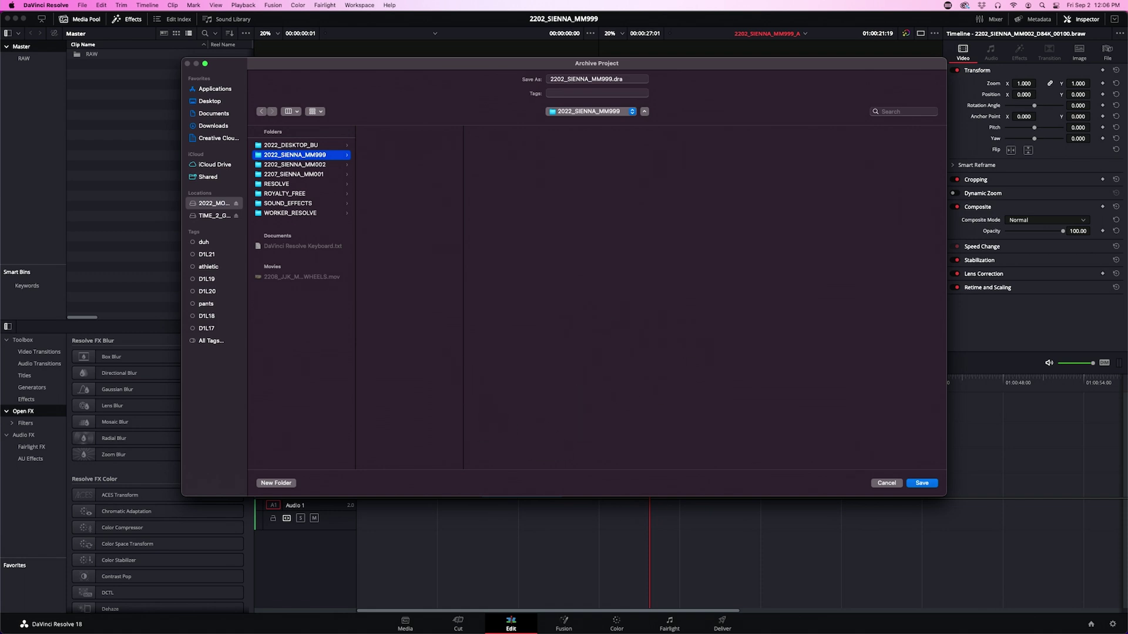
pyautogui.press('Return')
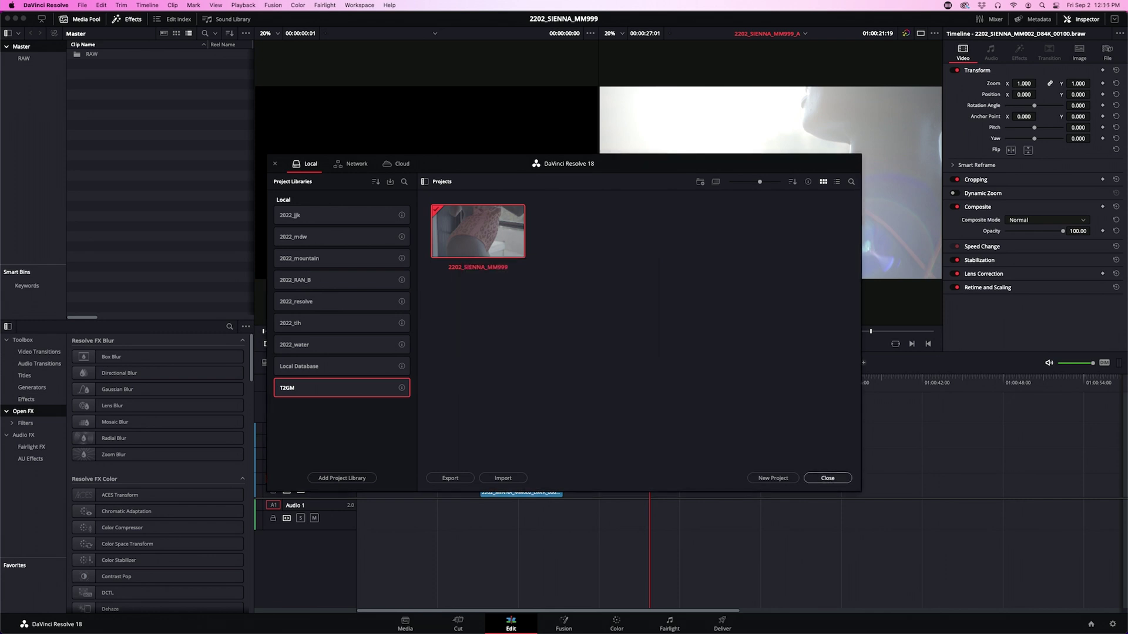
pyautogui.press('Escape')
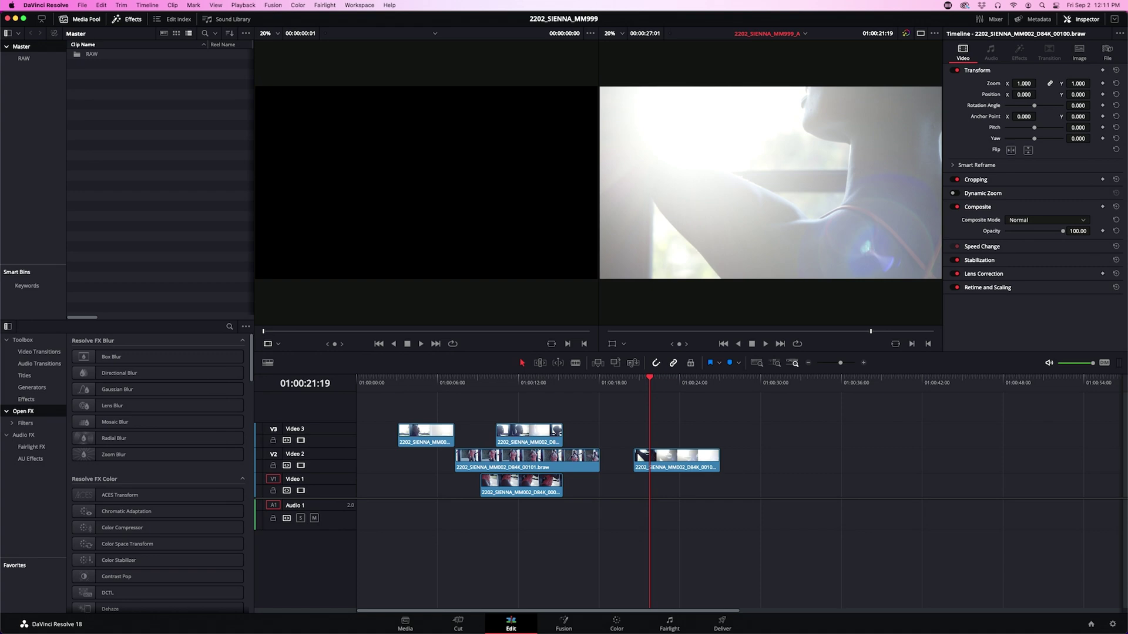
pyautogui.press('super+q')
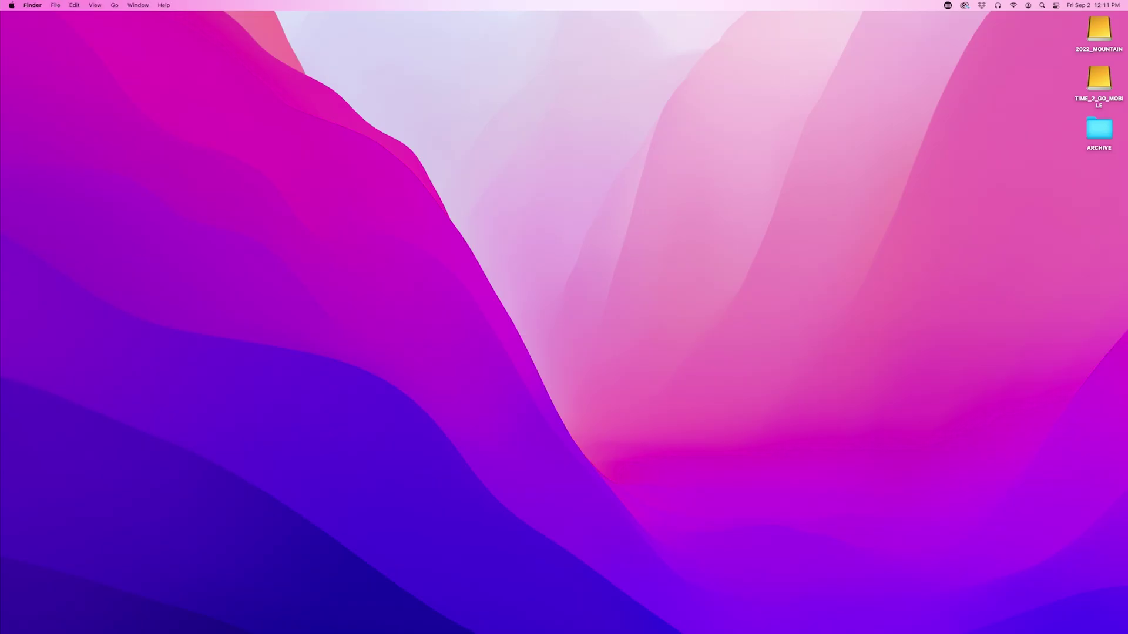
# - In Finder, examine the MediaFiles folder and project.drp inside the 2202_SIENNA_MM999.dra archive on the 2022_MOUNTAIN drive
pyautogui.doubleClick(1098, 29)
pyautogui.press('Down')
pyautogui.press('Down')
pyautogui.press('Right')
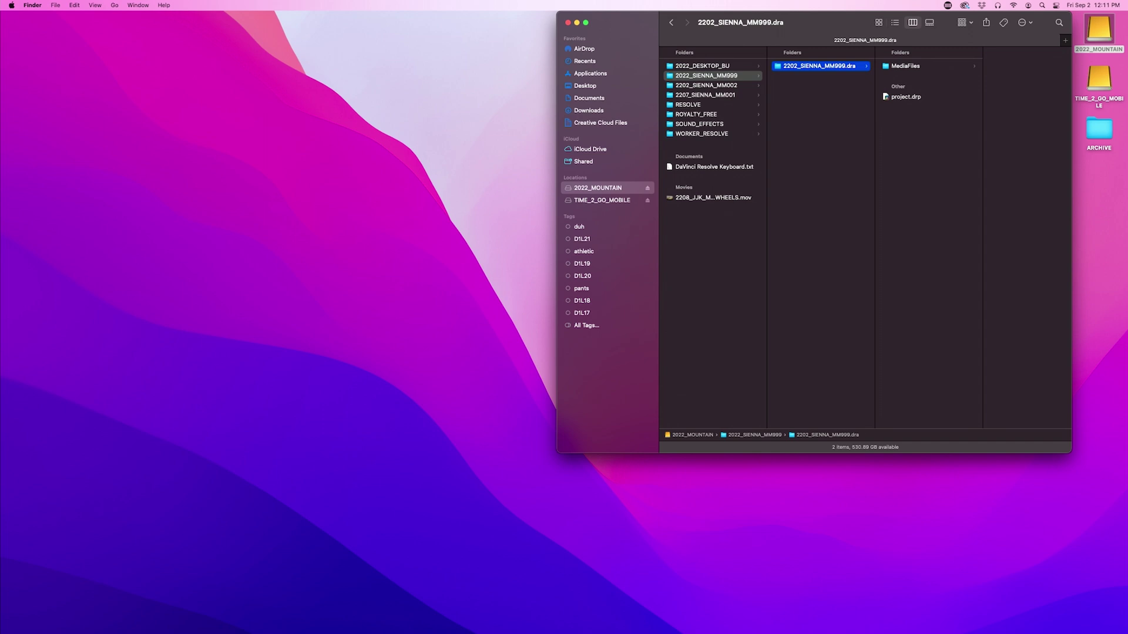
pyautogui.press('Right')
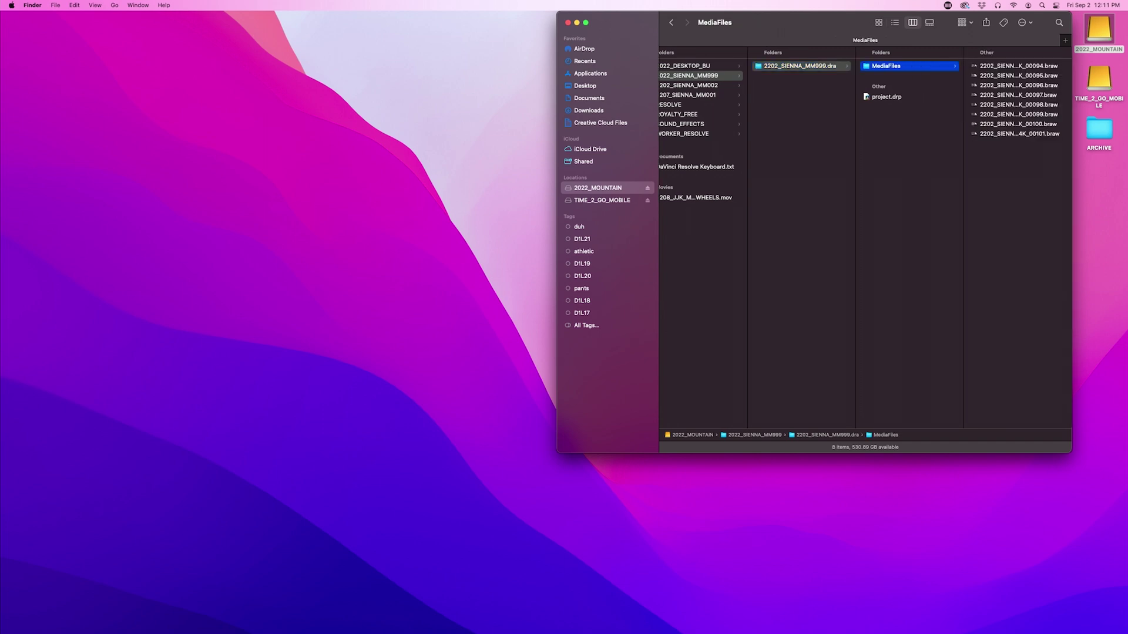
pyautogui.press('Down')
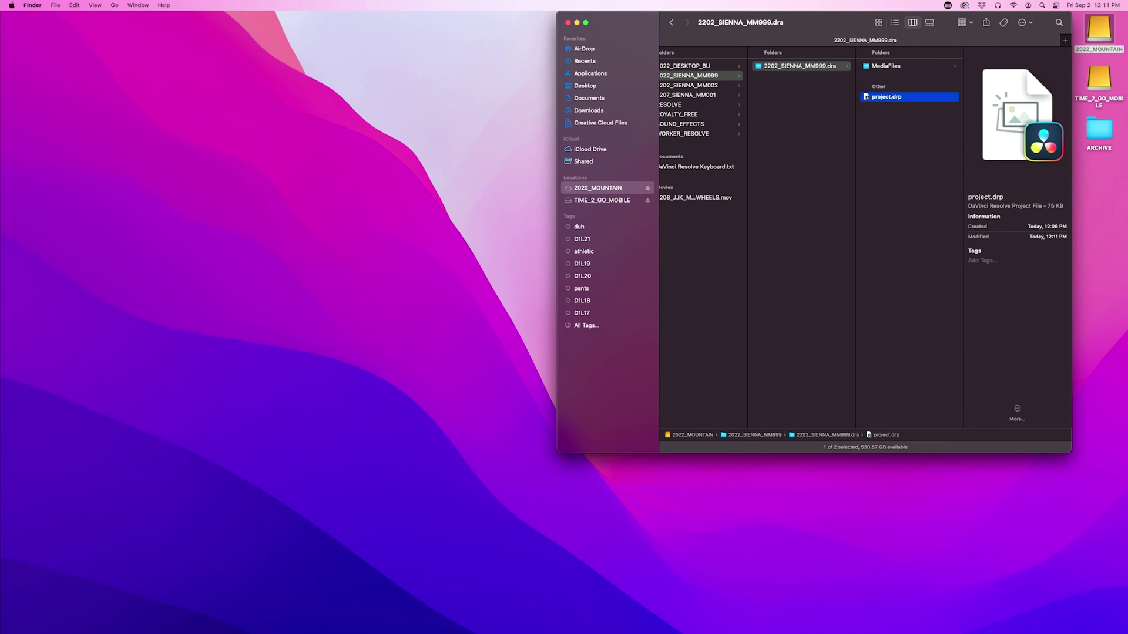
# - Close the Finder window and eject the 2022_MOUNTAIN drive from this computer
pyautogui.press('super+w')
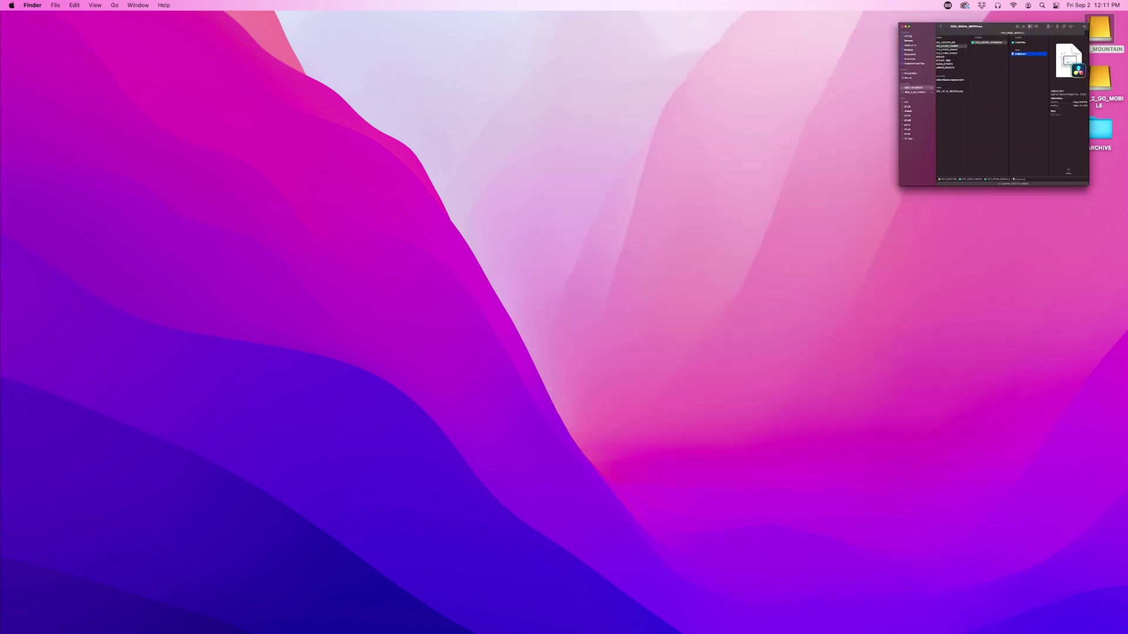
pyautogui.moveTo(1029, 19); pyautogui.dragTo(1102, 48)
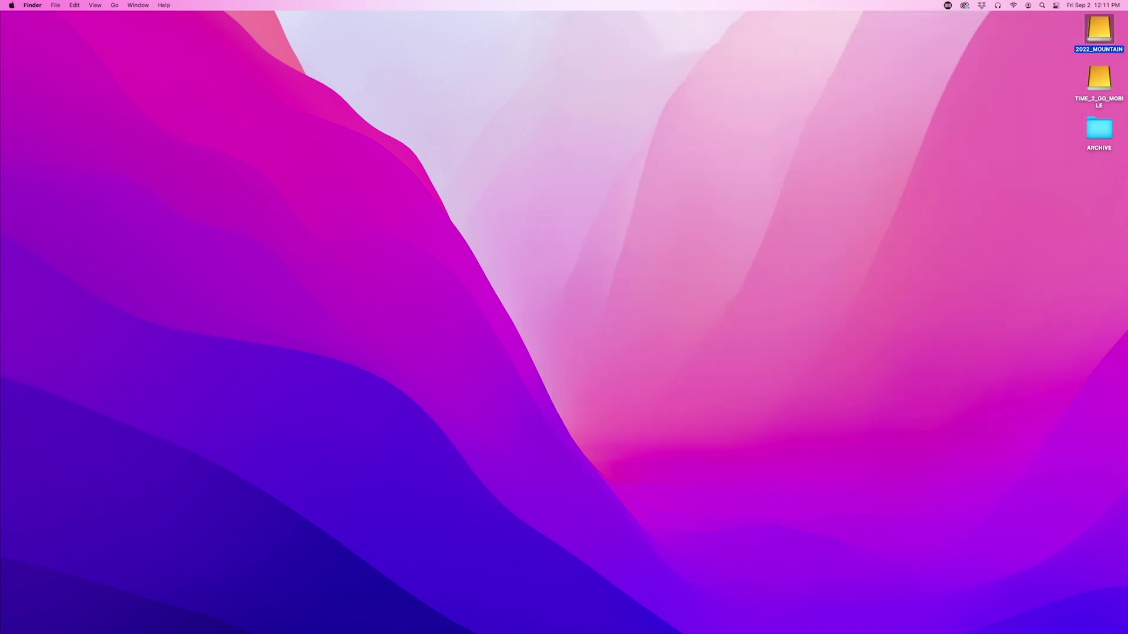
pyautogui.press('super+e')
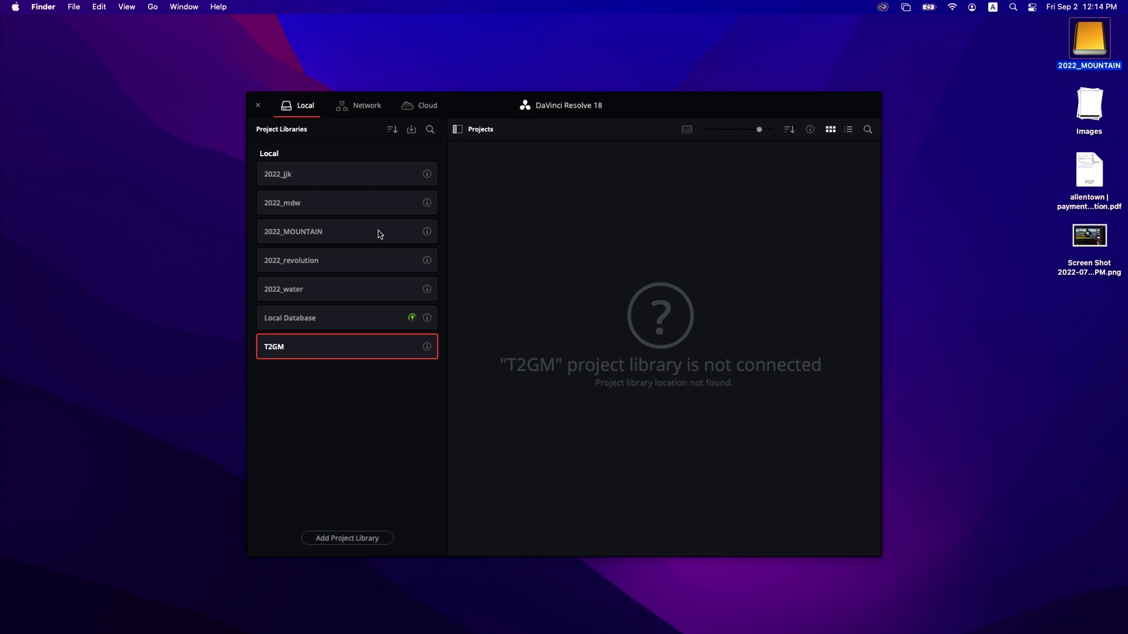
# - In DaVinci Resolve on the second computer, import project.drp from the 2202_SIENNA_MM999.dra archive on the drive into the 2022_MOUNTAIN project library
pyautogui.click(379, 234)
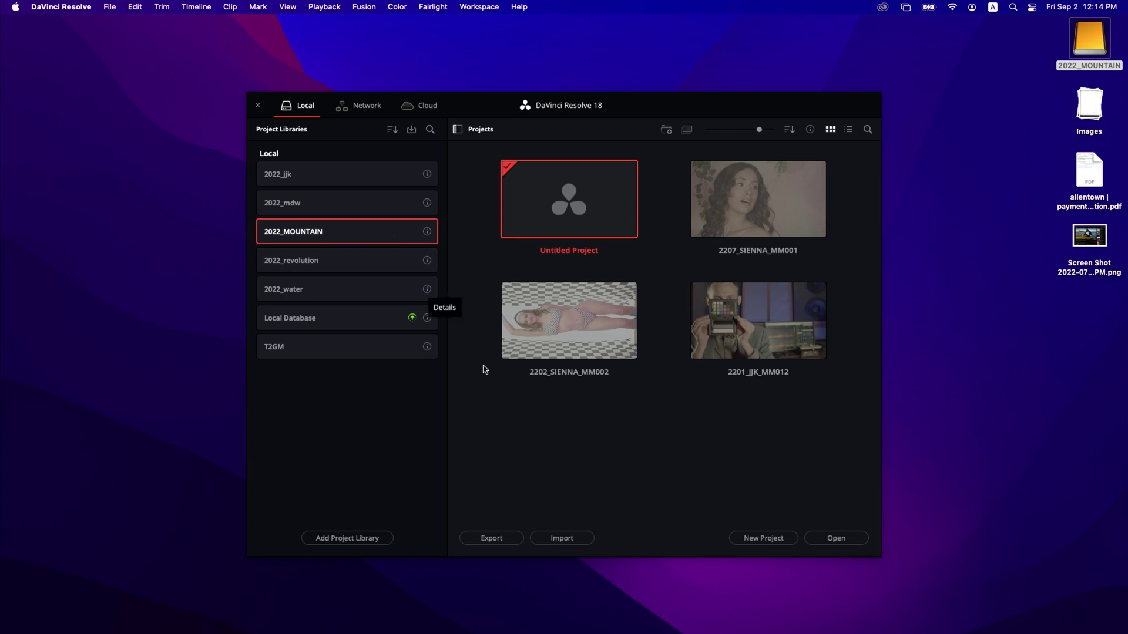
pyautogui.click(555, 536)
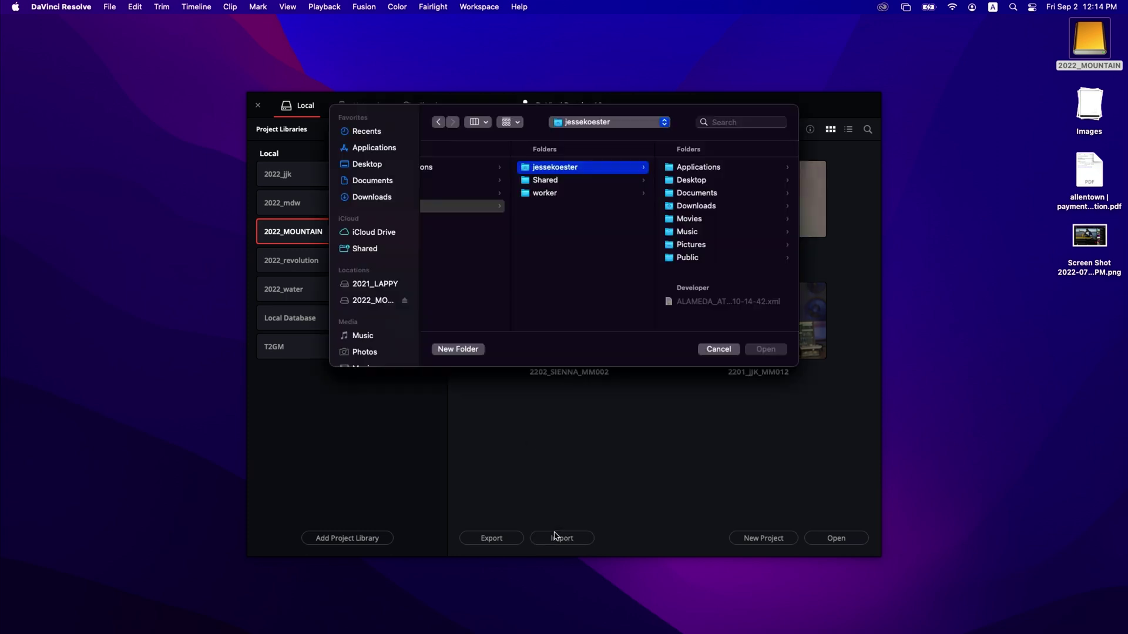
pyautogui.click(382, 301)
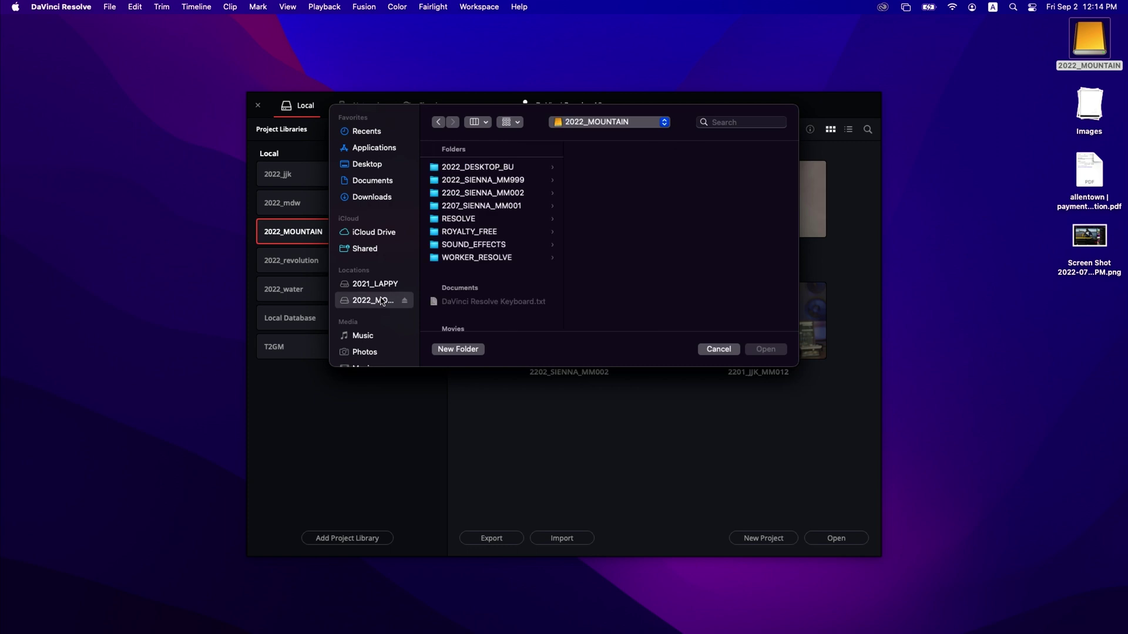
pyautogui.press('Down')
pyautogui.press('Down')
pyautogui.press('Right')
pyautogui.press('Right')
pyautogui.press('Down')
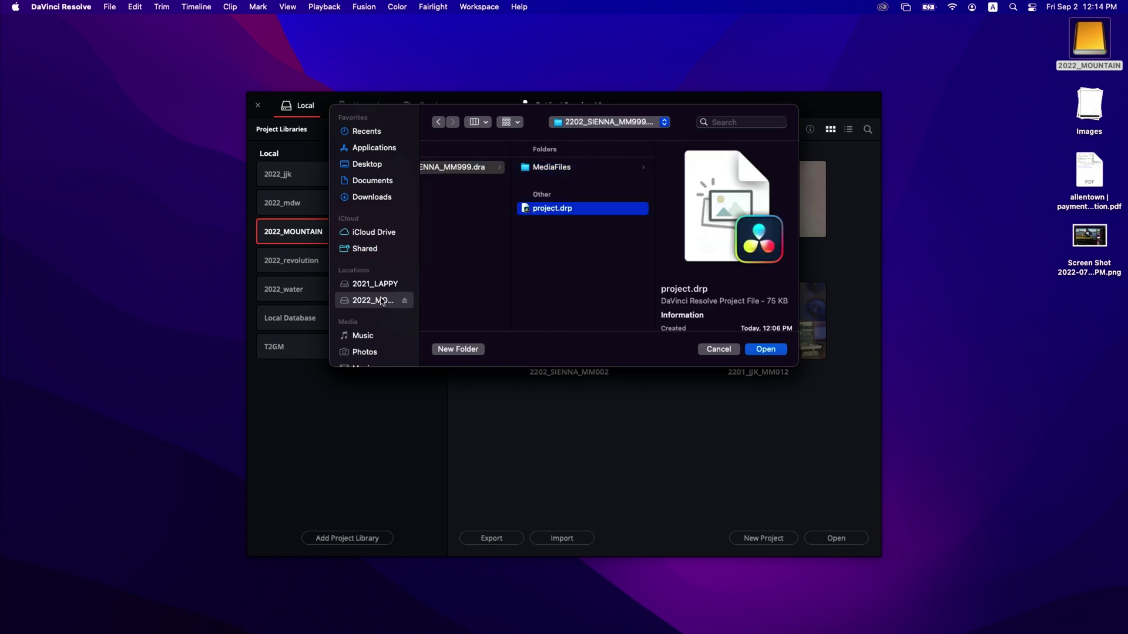
pyautogui.press('Return')
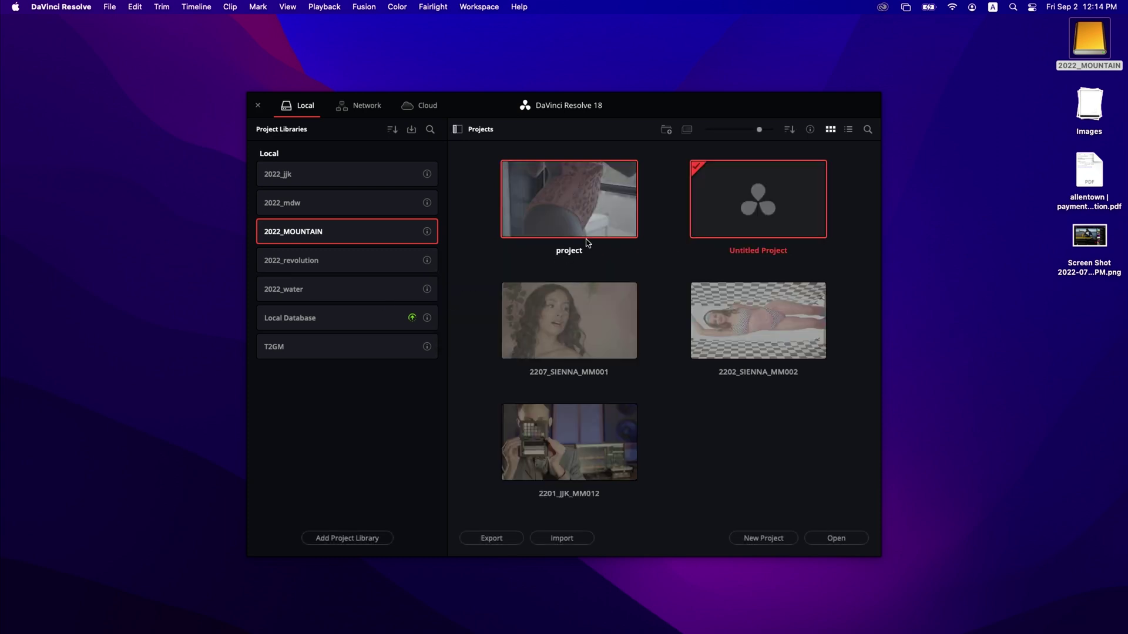
# - Check the project folder's name on the 2022_MOUNTAIN drive in Finder and rename the imported project 2022_SIENNA_MM999 in DaVinci Resolve
pyautogui.doubleClick(1088, 32)
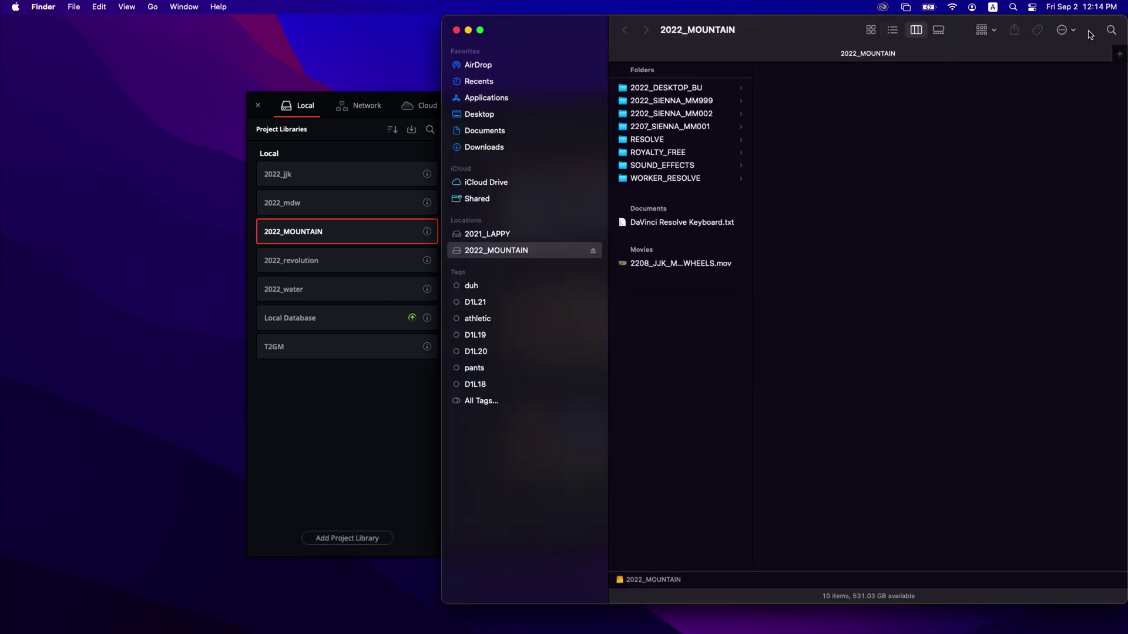
pyautogui.press('Down')
pyautogui.press('Down')
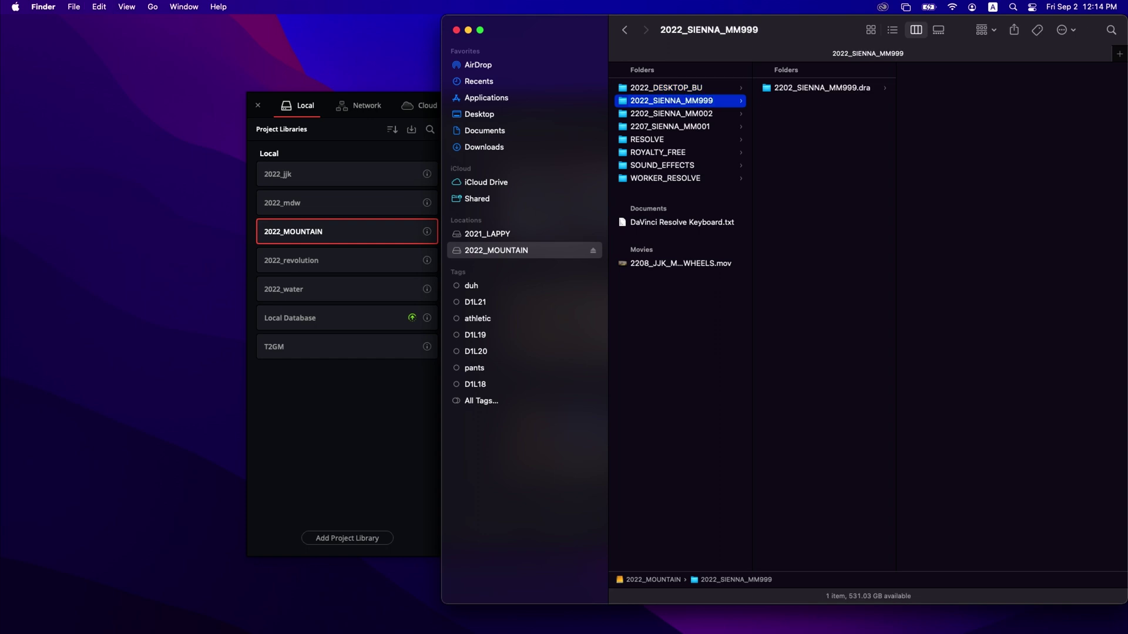
pyautogui.press('super+Tab')
pyautogui.rightClick(578, 230)
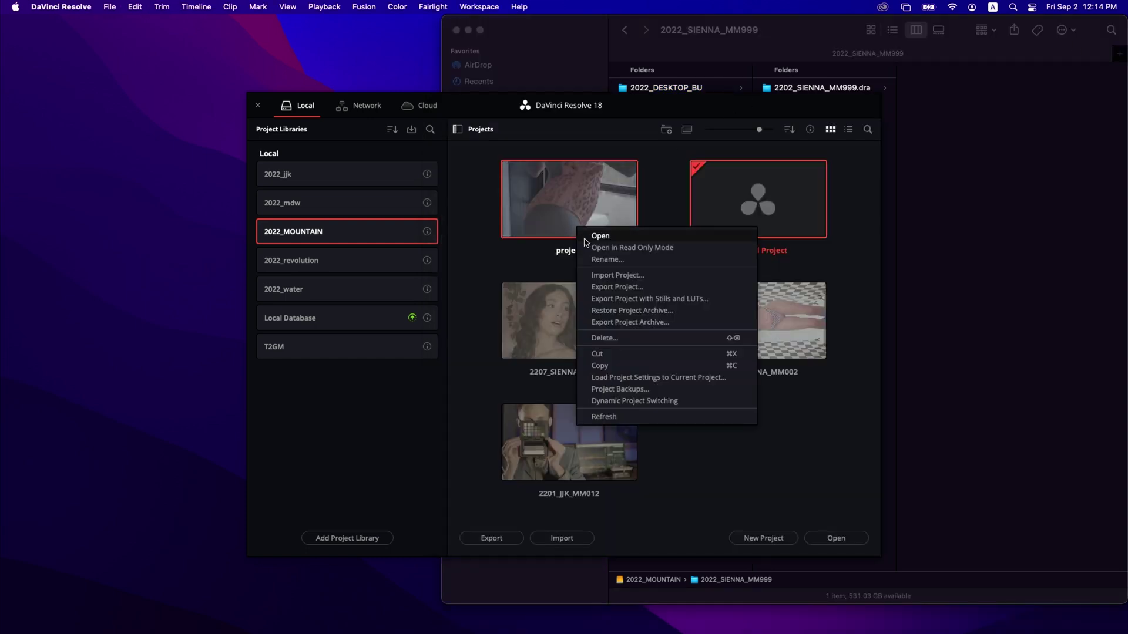
pyautogui.click(590, 259)
pyautogui.write('2022_SIENNA_MM999')
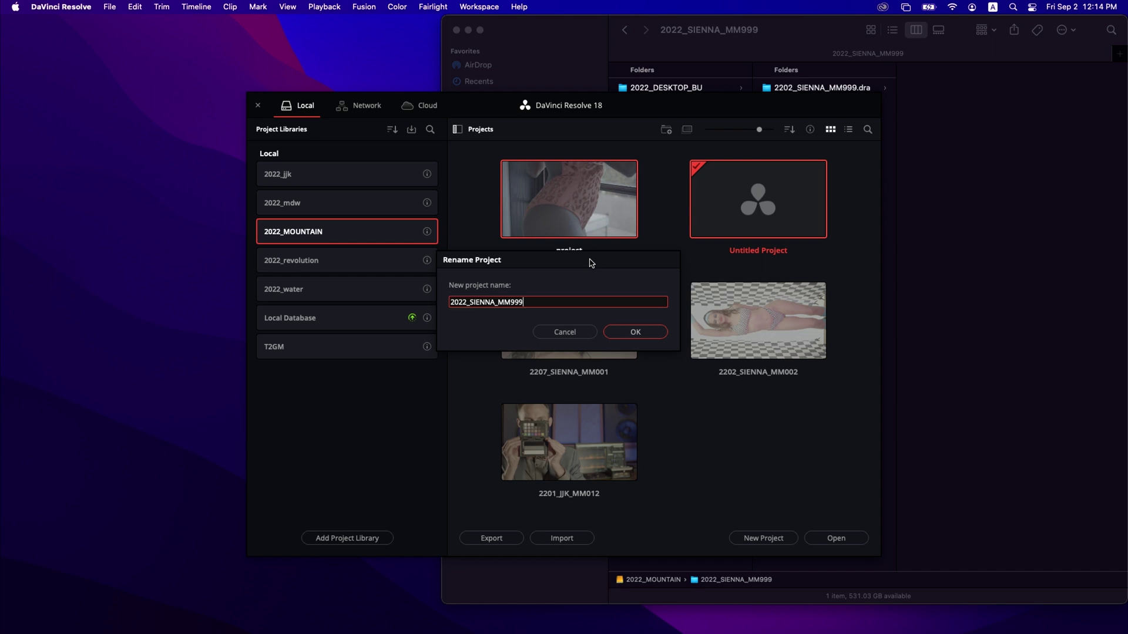
pyautogui.press('Return')
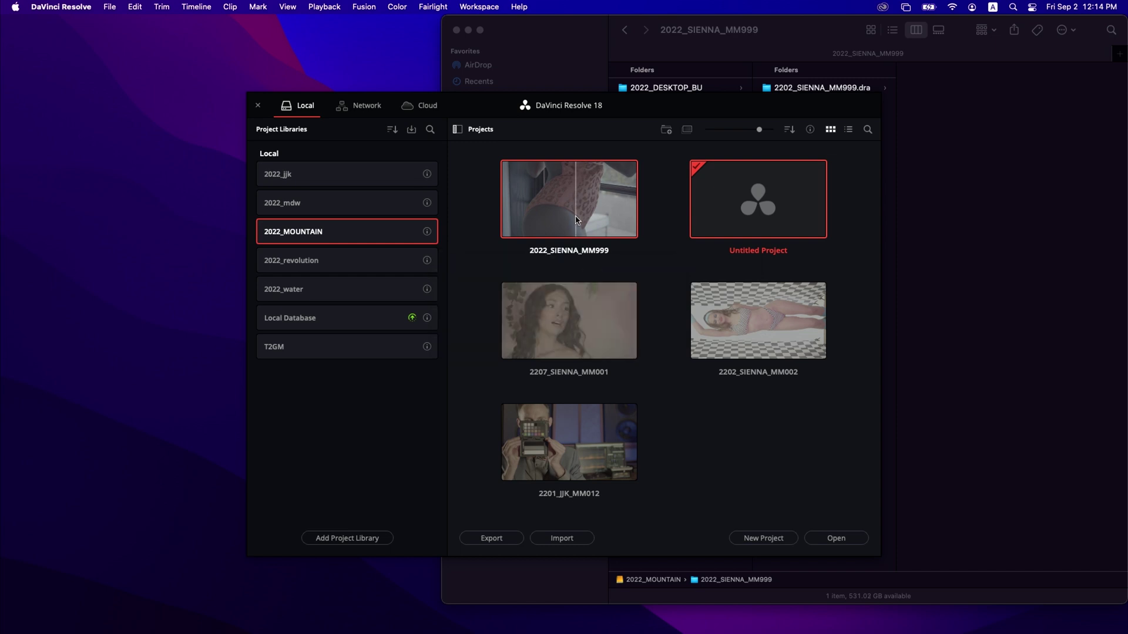
# - Open the 2022_SIENNA_MM999 project, park the playhead over the last clip on Video 2, and open the RAW bin
pyautogui.doubleClick(577, 220)
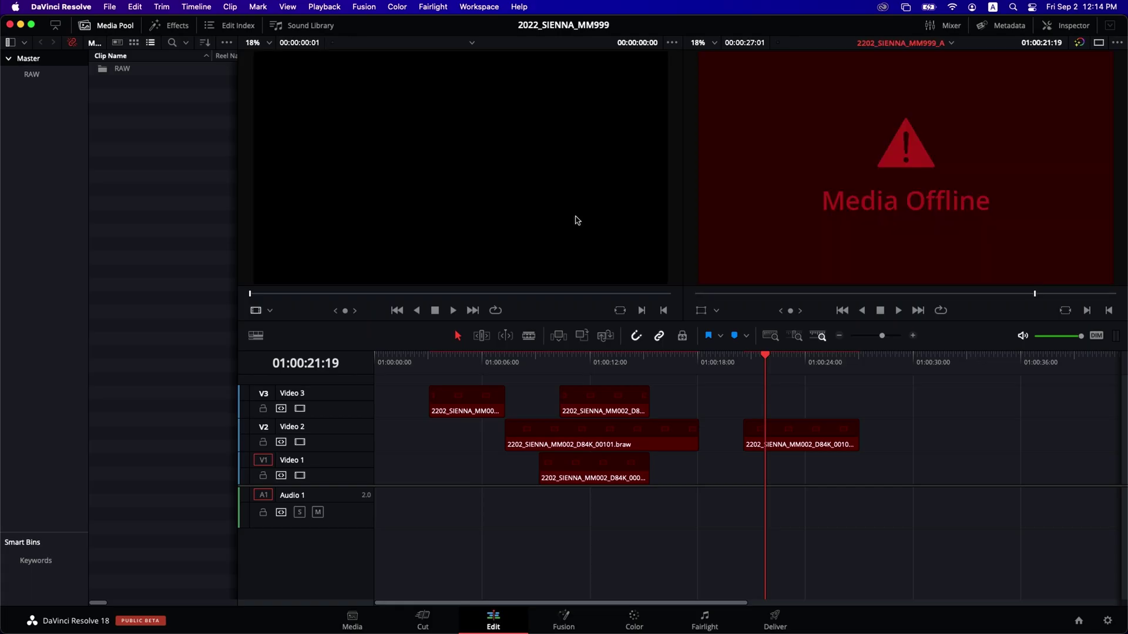
pyautogui.click(760, 418)
pyautogui.doubleClick(122, 69)
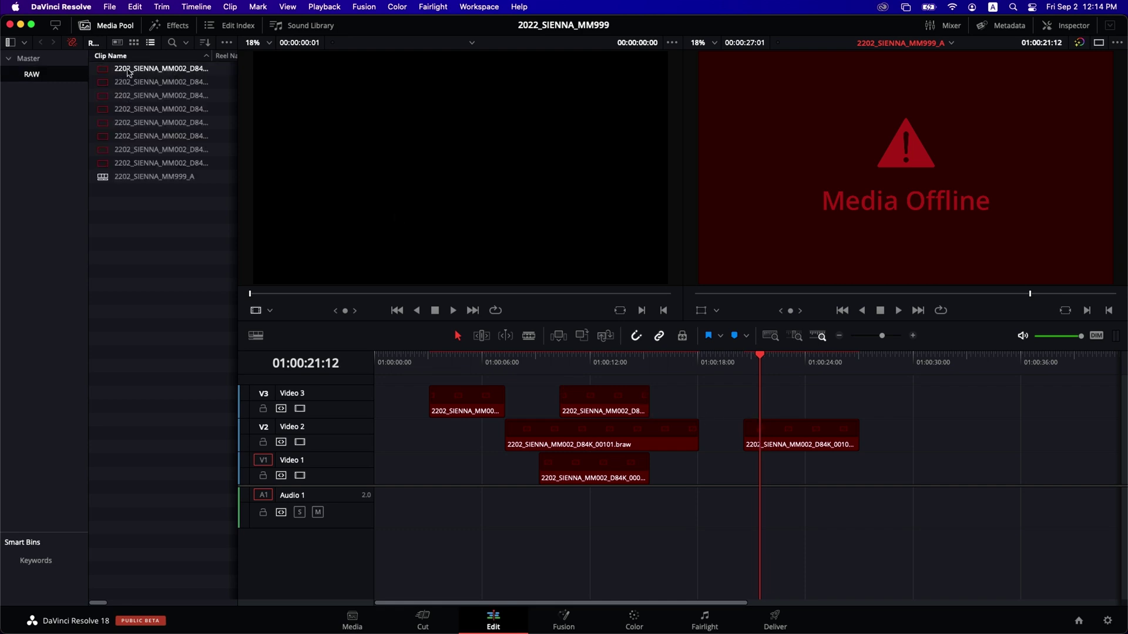
# - Relink all eight offline clips in the RAW bin to the MediaFiles folder inside 2202_SIENNA_MM999.dra on 2022_MOUNTAIN
pyautogui.keyDown('shift'); pyautogui.click(129, 154); pyautogui.keyUp('shift')
pyautogui.rightClick(129, 154)
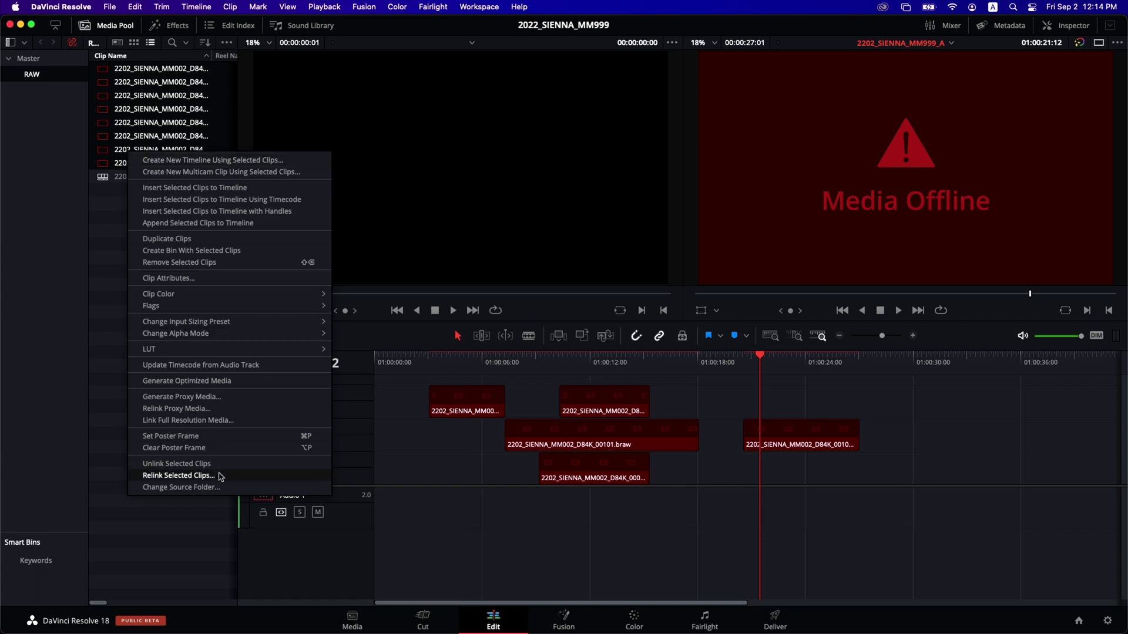
pyautogui.click(178, 476)
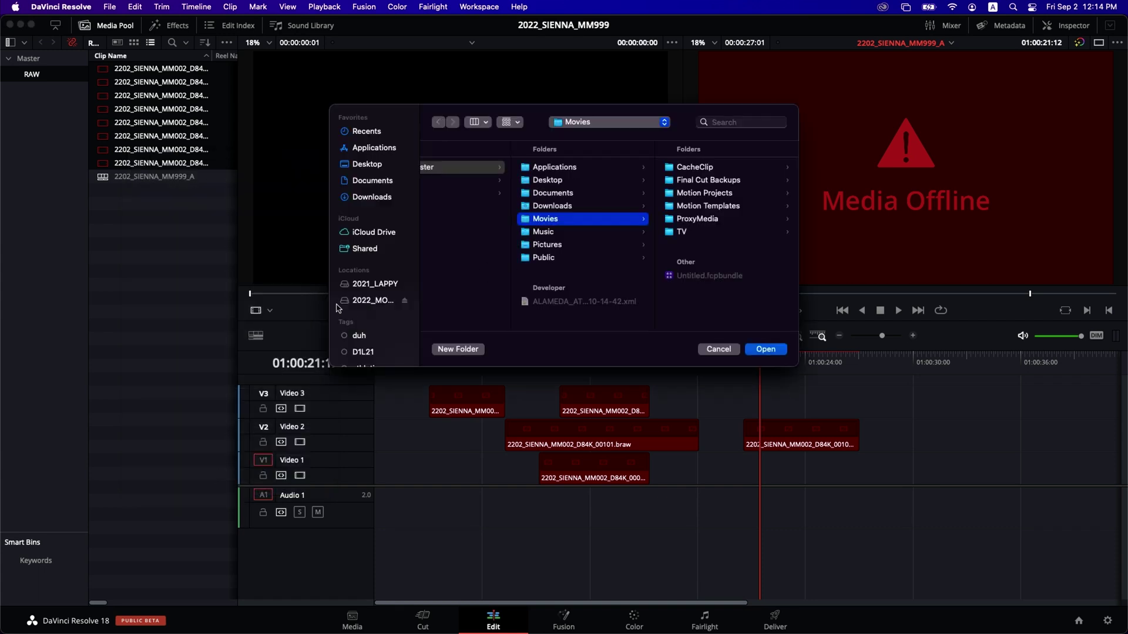
pyautogui.click(362, 301)
pyautogui.click(547, 180)
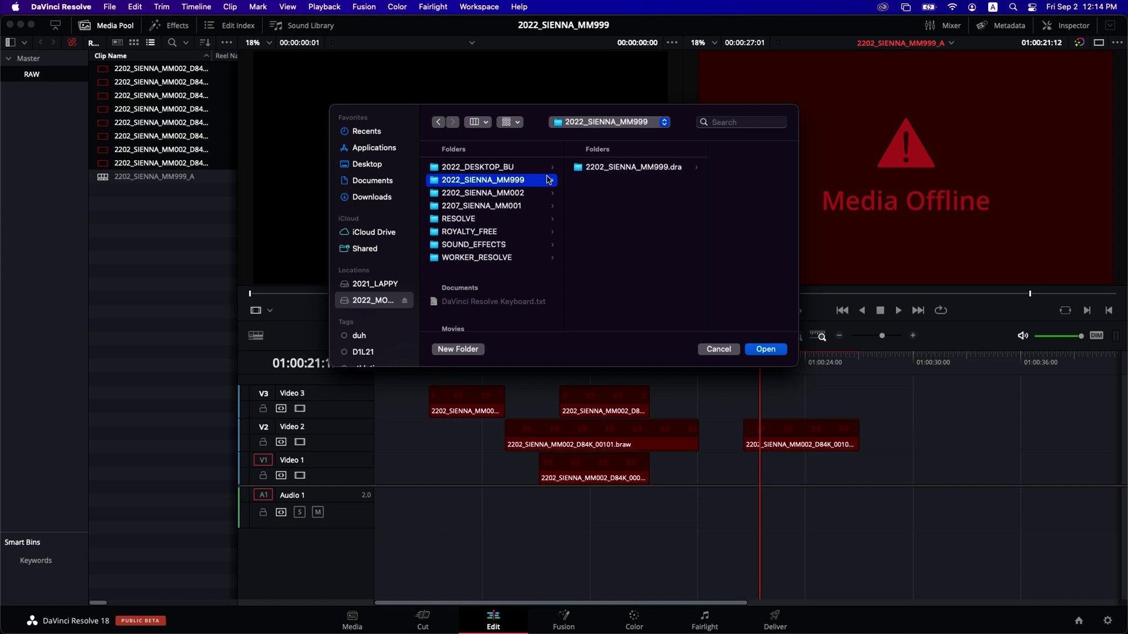
pyautogui.click(601, 169)
pyautogui.press('Right')
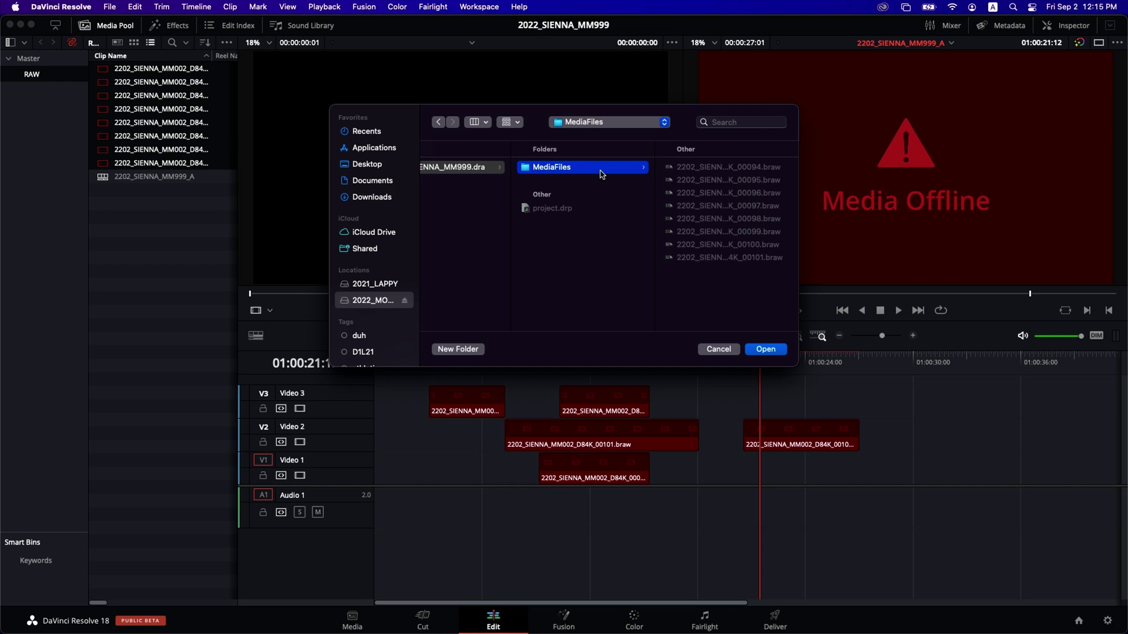
pyautogui.press('Return')
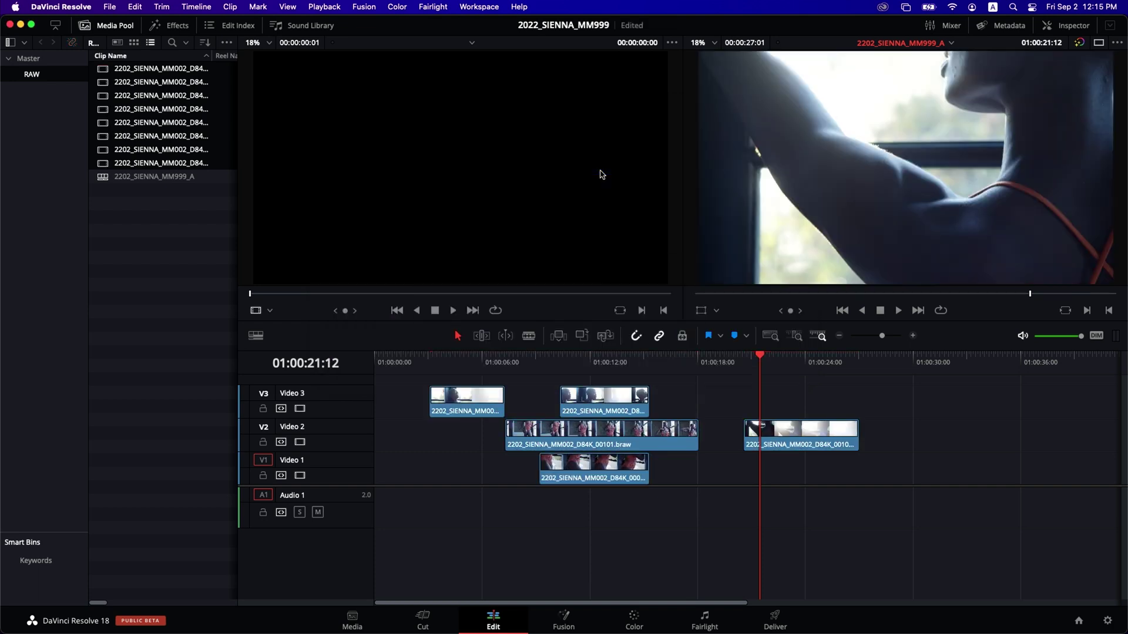